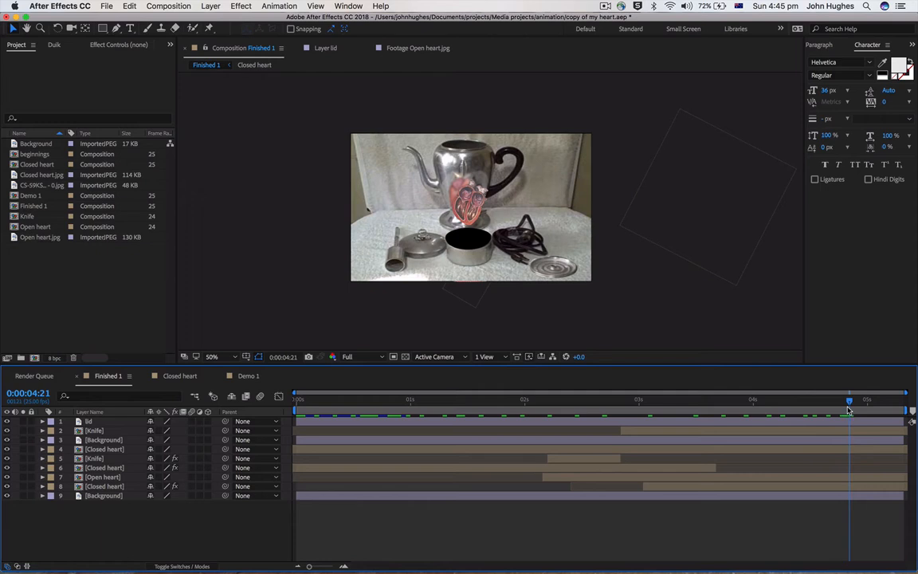
In the Demo 1 composition, move the lid layer off the round tin and hide that layer
click(248, 376)
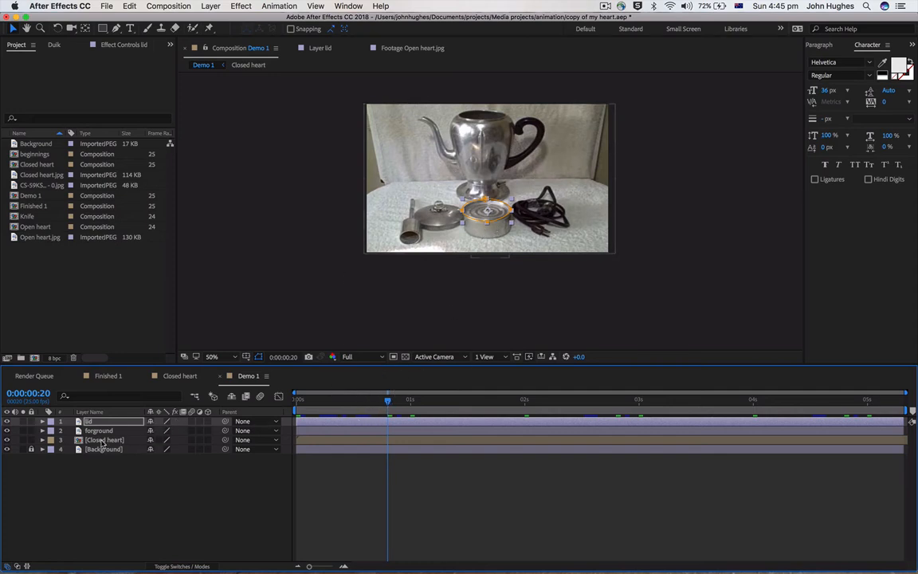
click(6, 422)
click(7, 422)
drag(453, 190, 524, 191)
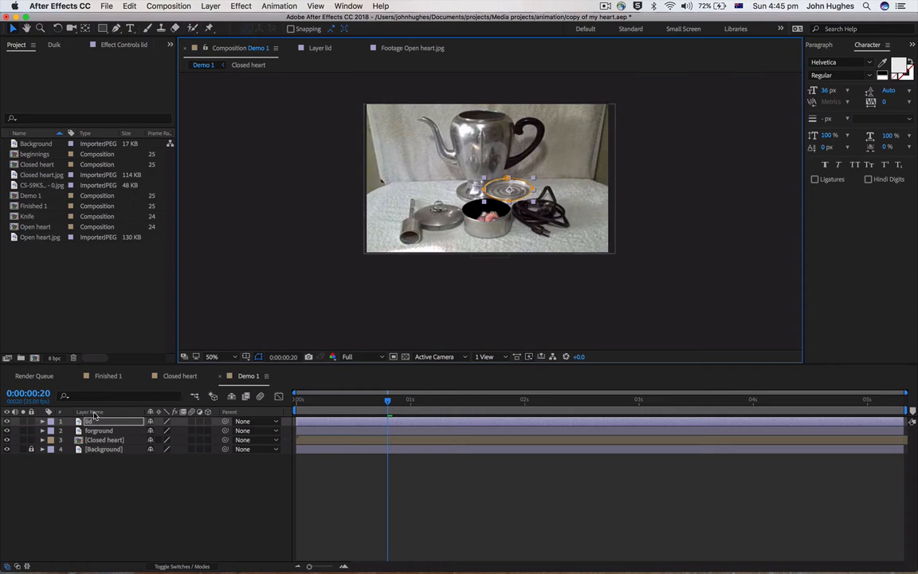
click(6, 422)
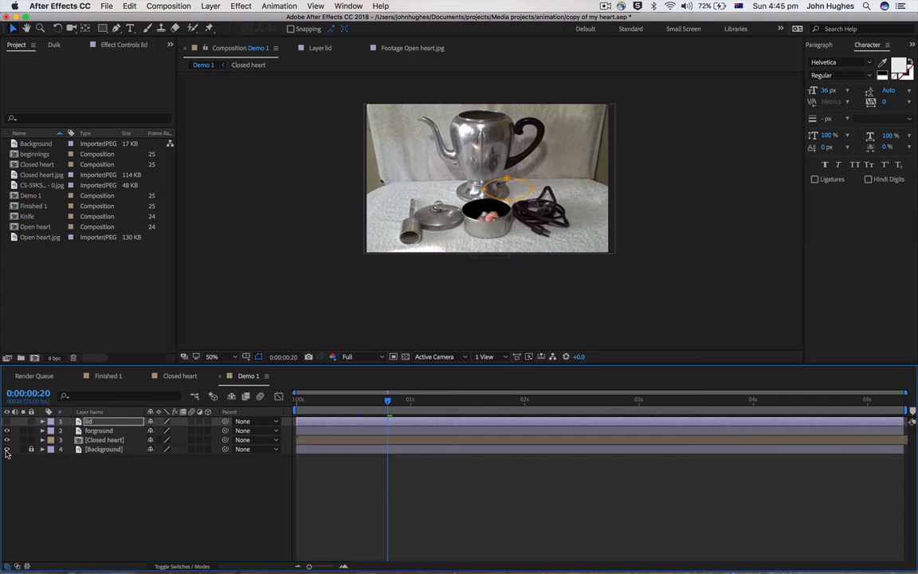
Examine what the Background and forground layers each contribute by hiding and restoring their visibility
click(6, 450)
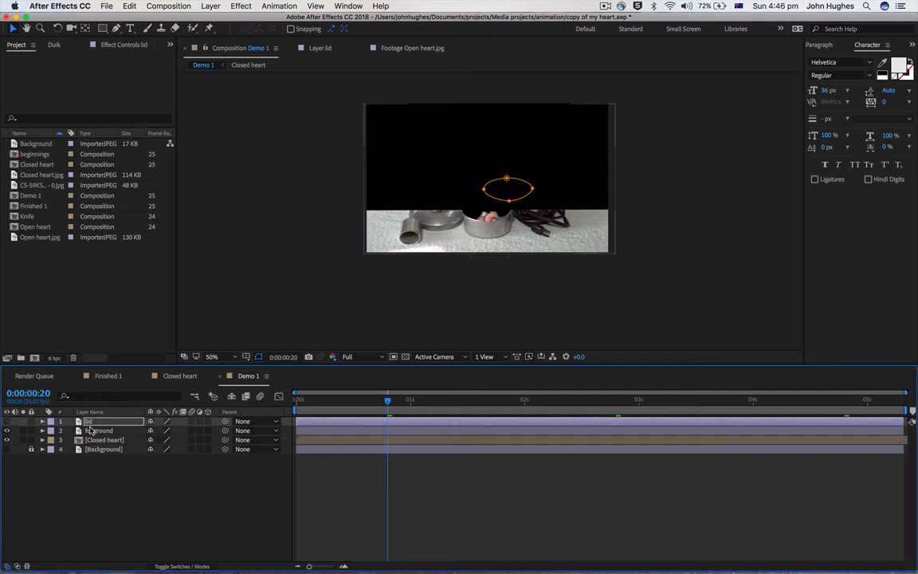
click(5, 431)
click(5, 430)
click(7, 450)
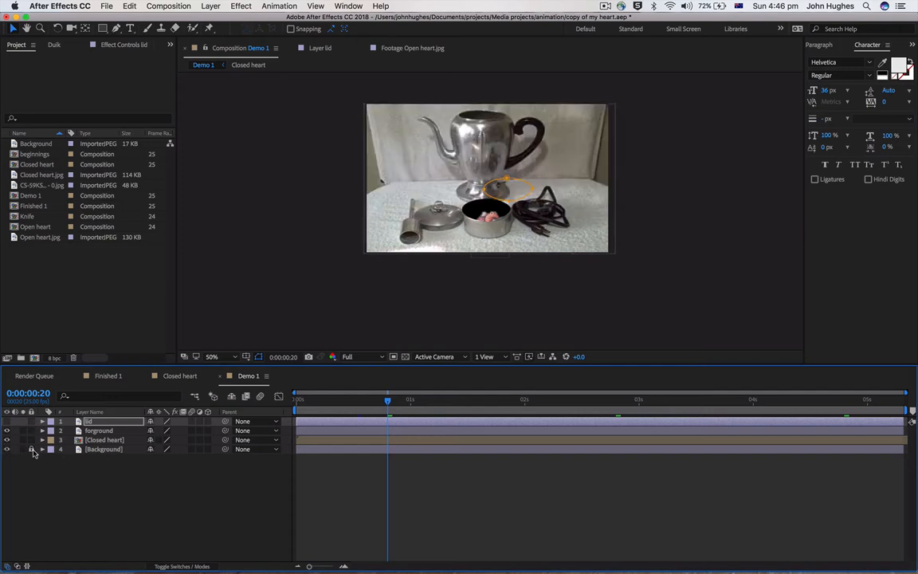
Lock the forground layer and raise the Closed heart layer up out of the open tin
click(31, 450)
click(31, 430)
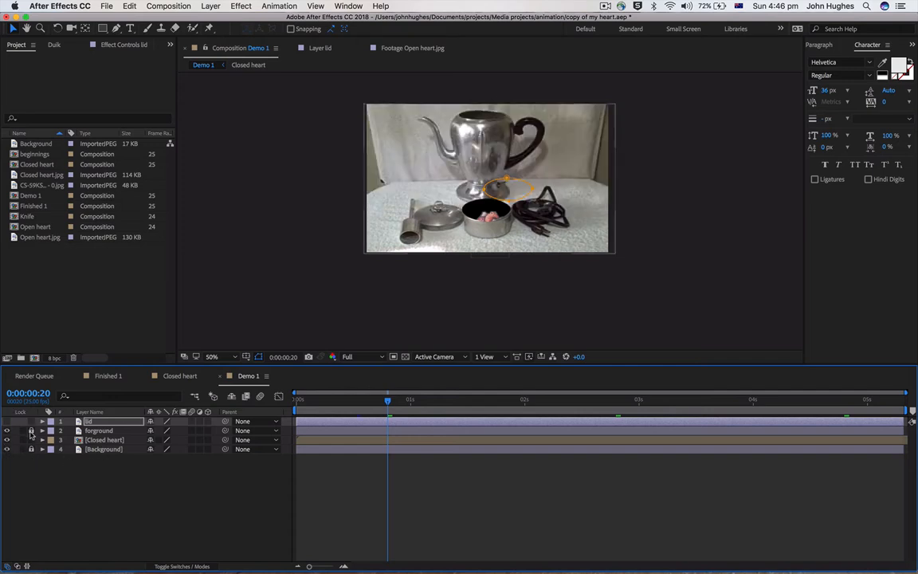
click(97, 441)
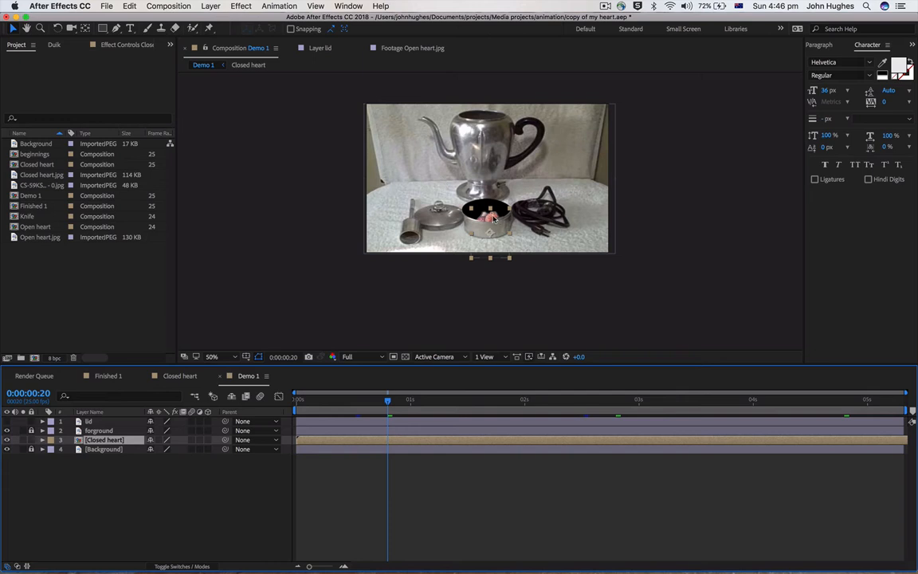
mouse_move(494, 218)
mouse_down()
mouse_move(496, 179)
mouse_move(463, 193)
mouse_move(488, 192)
mouse_move(478, 209)
mouse_move(551, 206)
mouse_move(407, 203)
mouse_move(493, 206)
mouse_up()
click(540, 200)
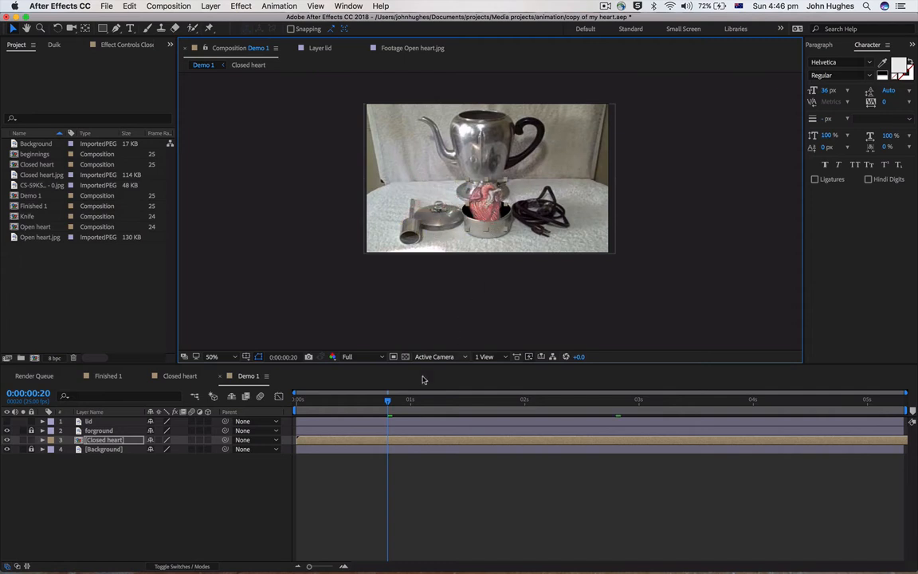
drag(393, 404, 297, 408)
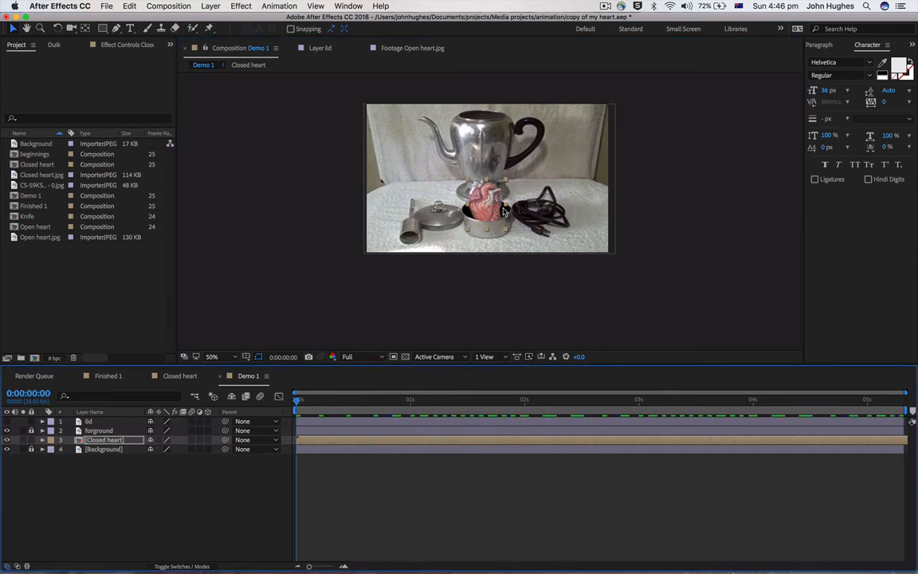
Create a new composition from the Closed heart.jpg footage
click(26, 176)
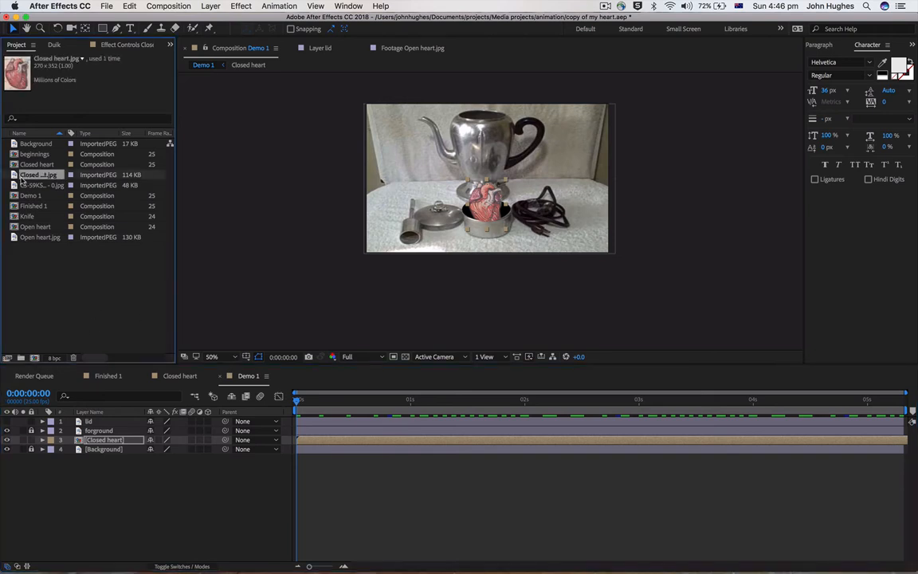
drag(13, 175, 36, 358)
key(period)
key(period)
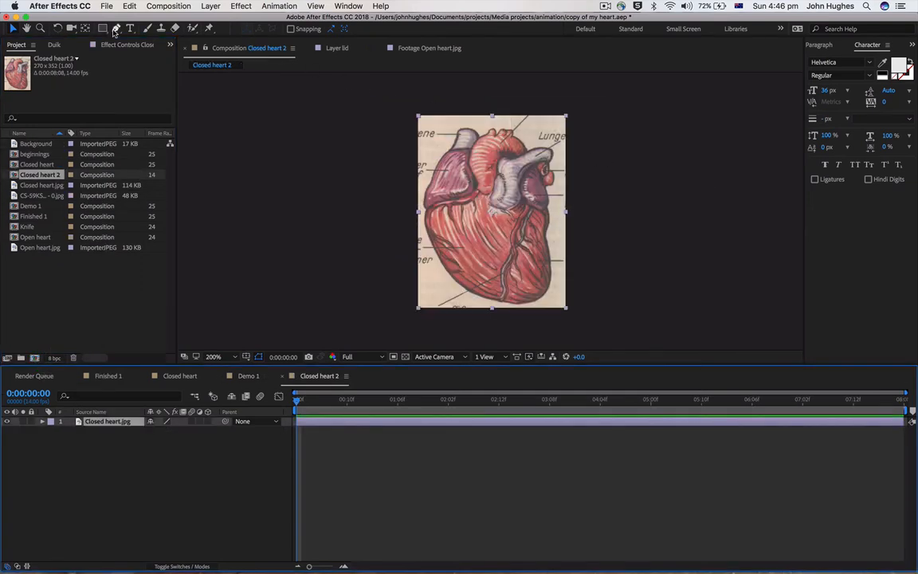
Mask the heart with the Pen tool by tracing a closed polygon around its outline
click(116, 27)
click(431, 243)
click(455, 284)
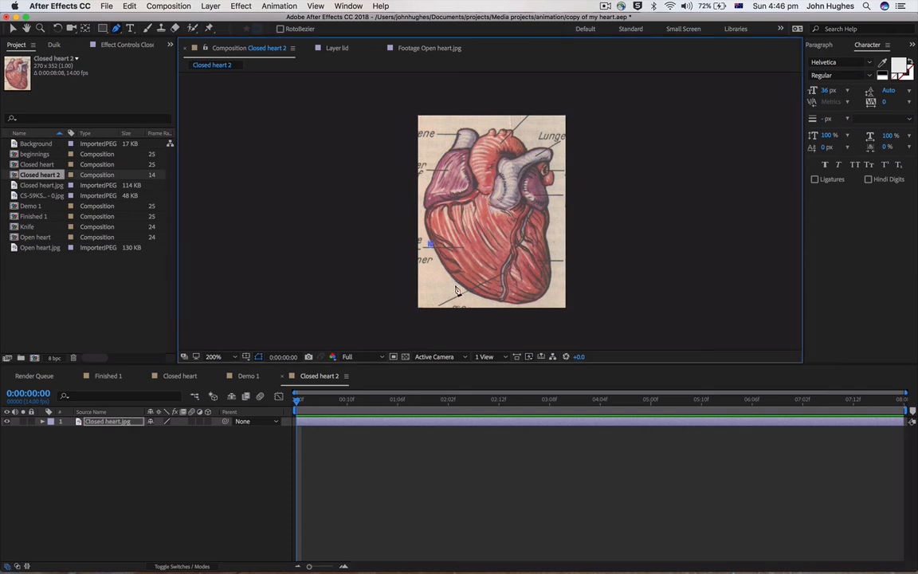
click(496, 301)
click(545, 298)
click(546, 234)
click(550, 201)
click(551, 164)
click(524, 136)
click(475, 124)
click(449, 137)
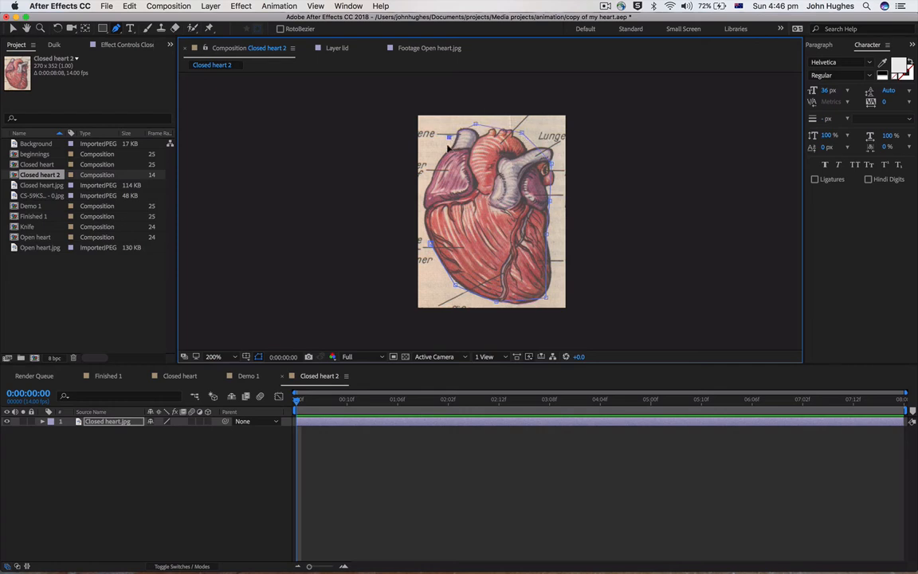
click(436, 165)
click(421, 211)
click(453, 285)
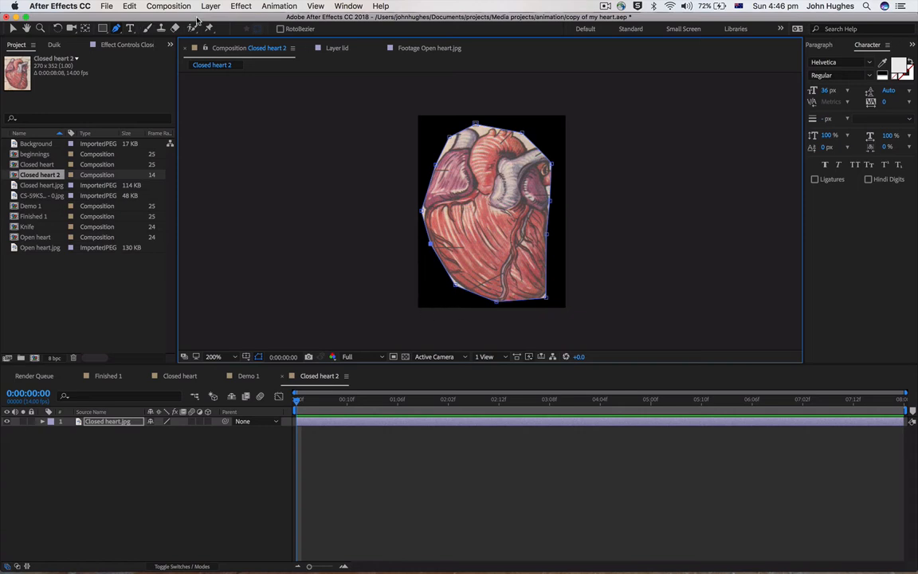
Apply the Liquify effect to the Closed heart.jpg layer and enable Distortion Mesh keyframing at frame 0
click(241, 6)
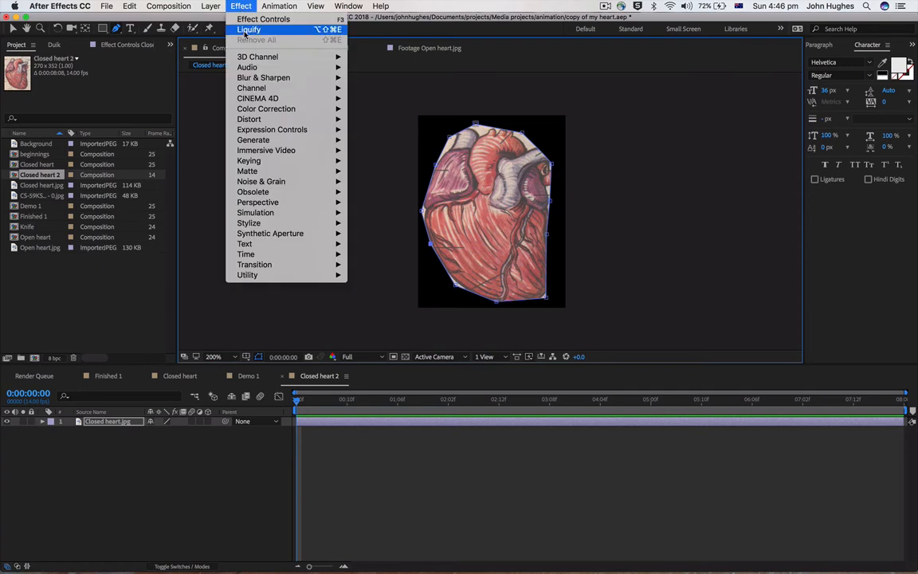
click(251, 29)
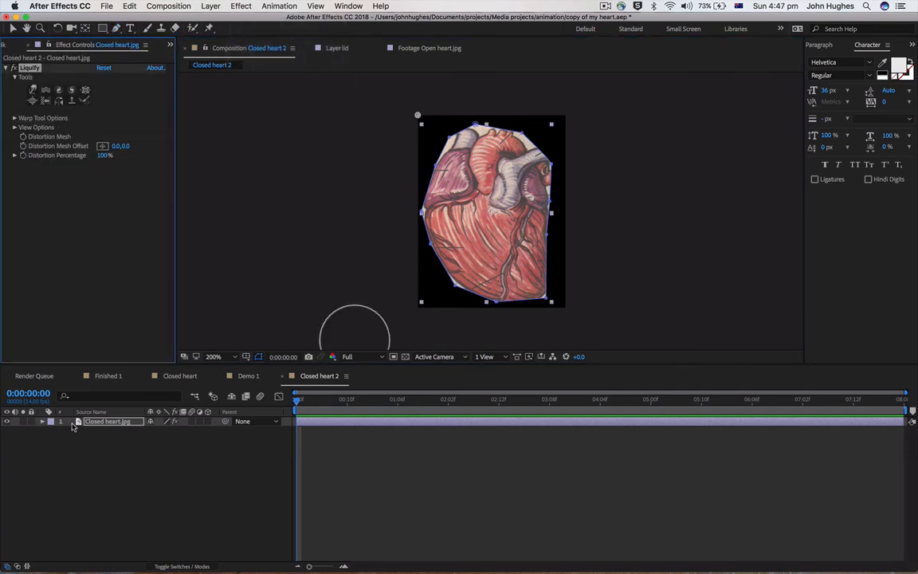
click(42, 424)
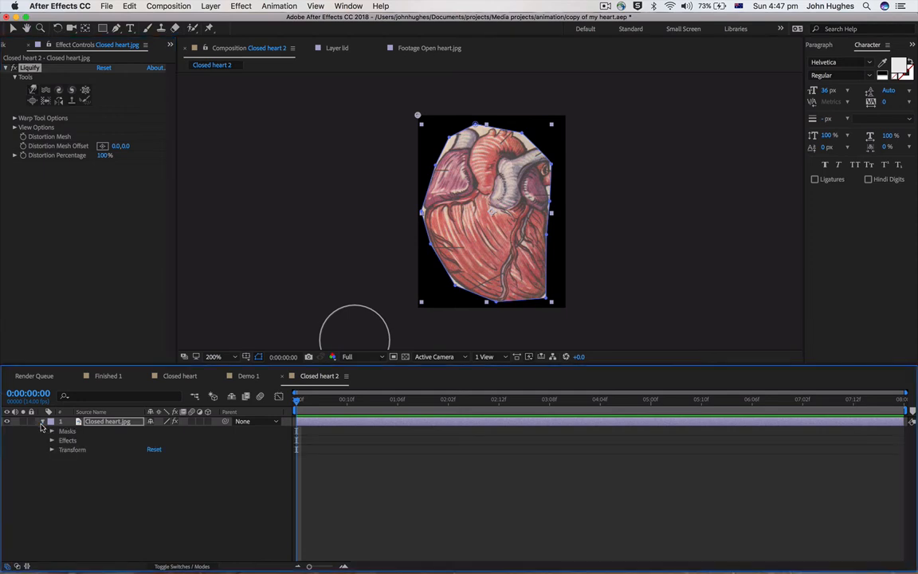
click(52, 441)
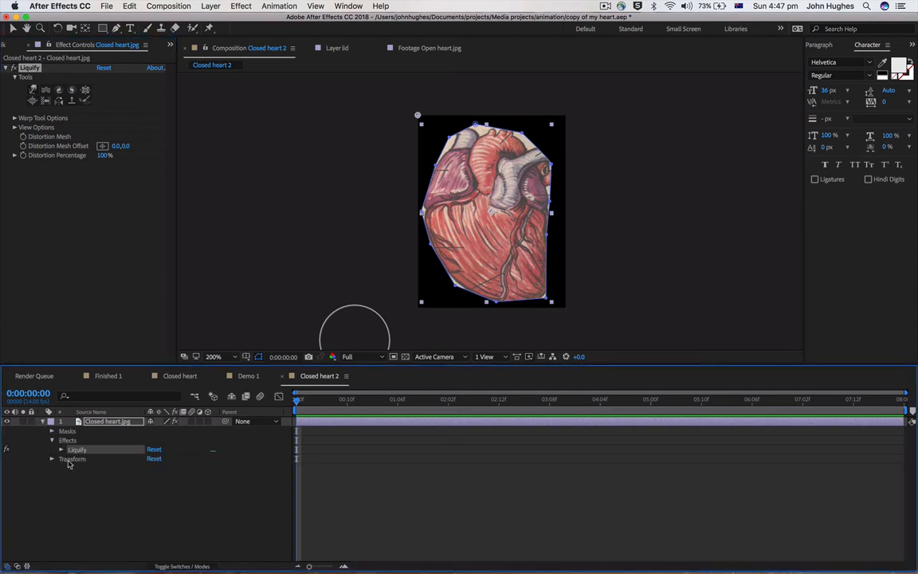
click(61, 449)
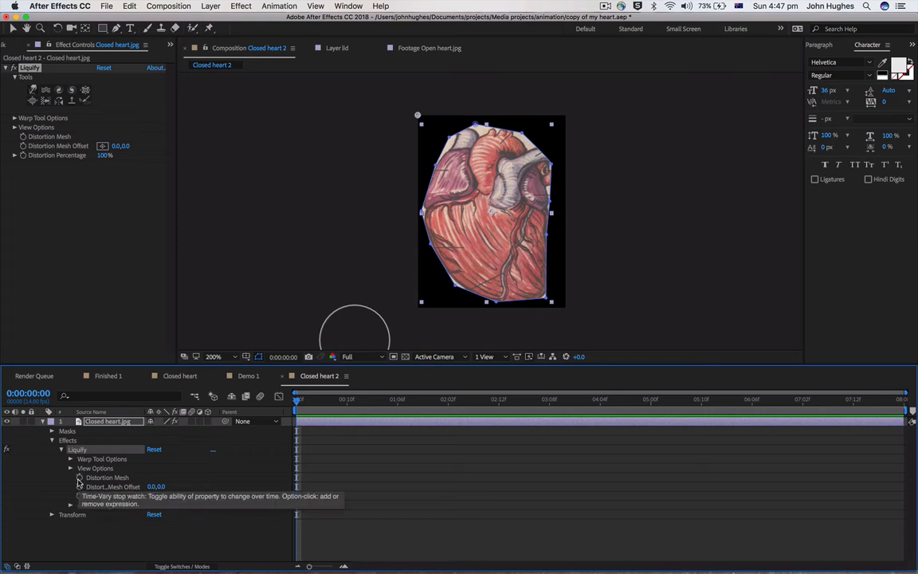
click(78, 478)
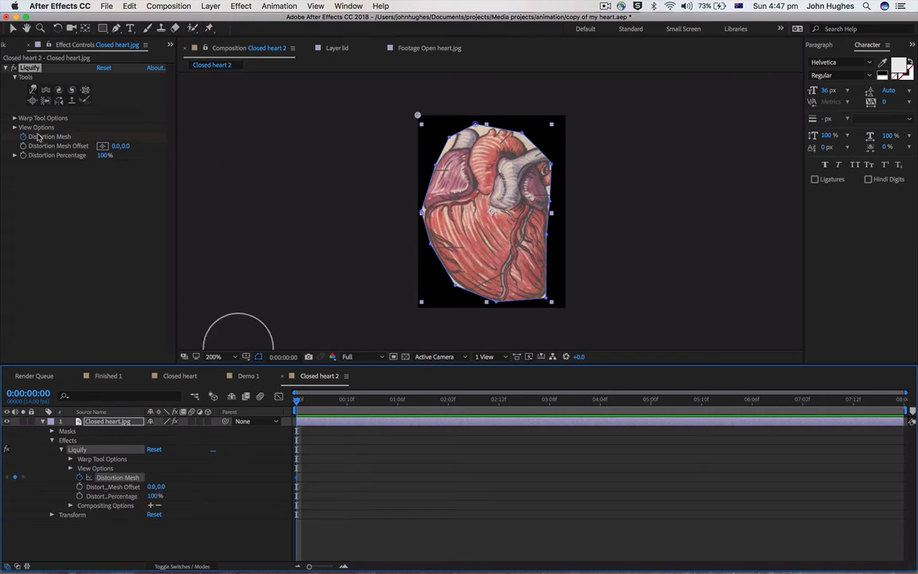
Swell the heart's lower left area using Liquify's Bloat tool with a brush size of 92
click(33, 100)
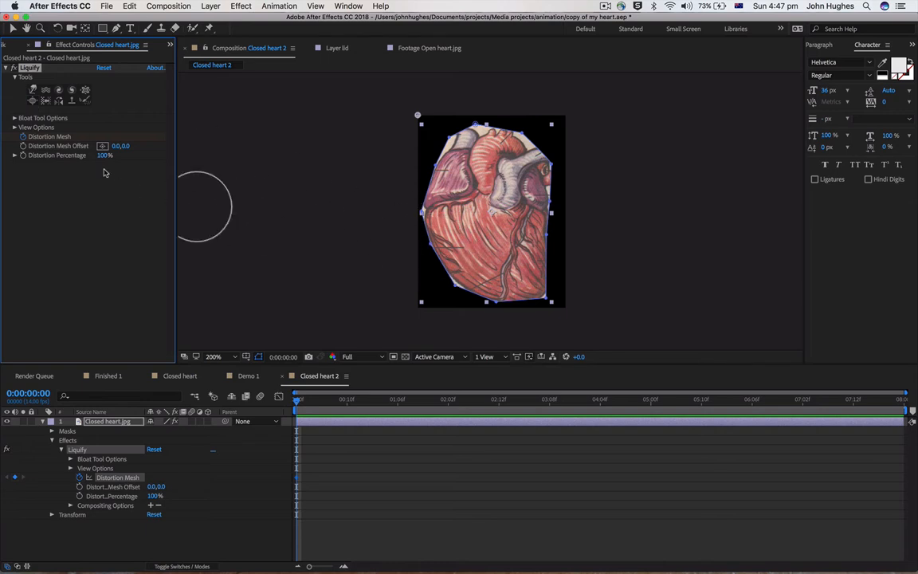
click(15, 118)
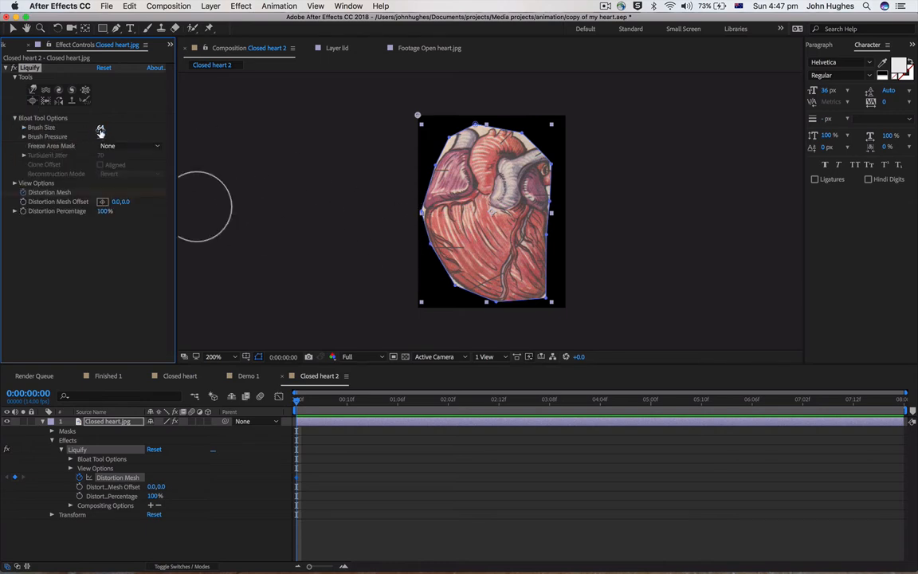
drag(101, 128, 118, 128)
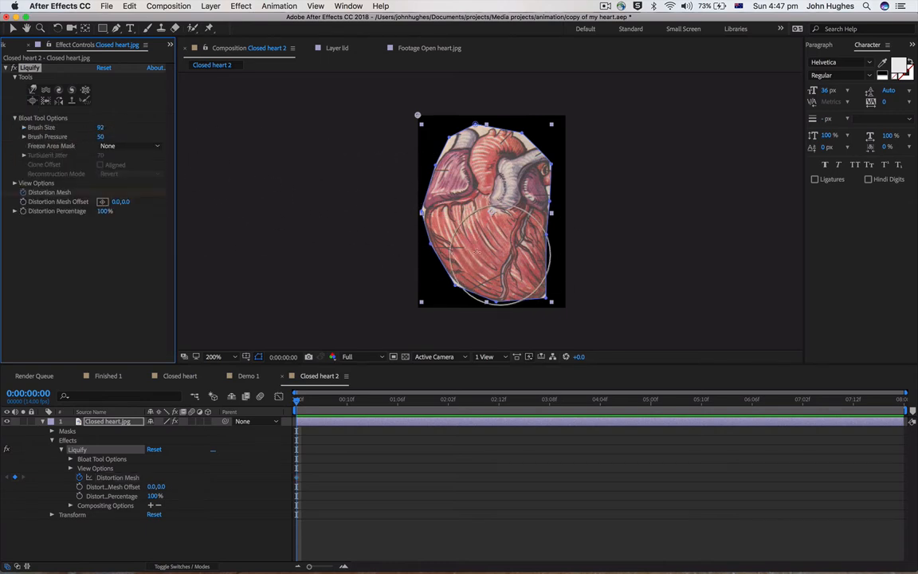
click(469, 249)
mouse_move(469, 251)
mouse_down()
mouse_move(459, 249)
mouse_move(464, 256)
mouse_up()
Contract the heart's upper right vessels and lower right edge using Liquify's Pucker tool
click(87, 91)
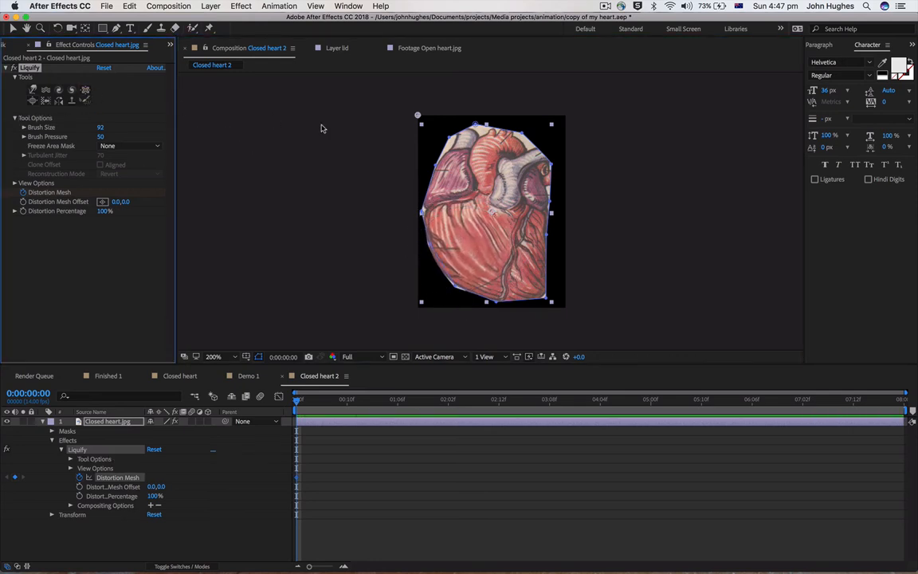
click(85, 90)
drag(526, 168, 528, 198)
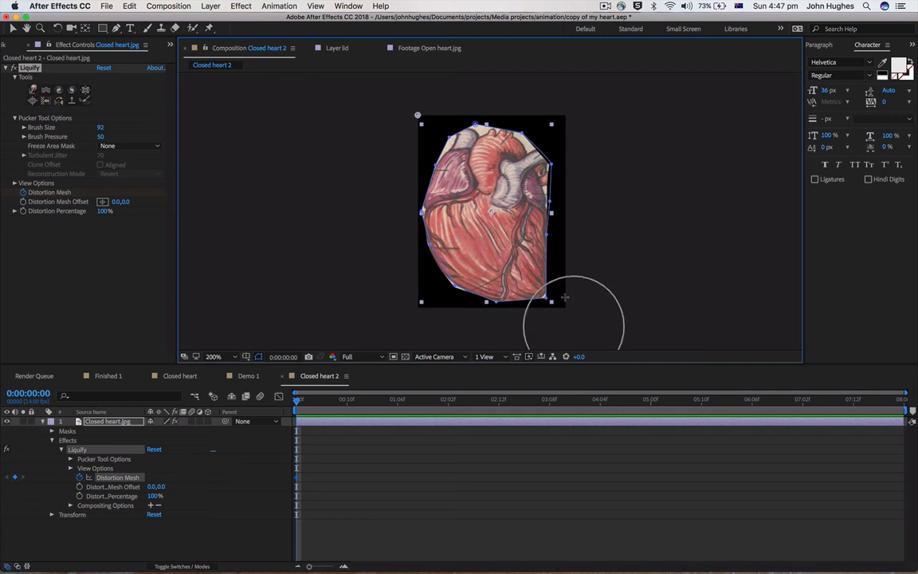
mouse_move(565, 296)
mouse_down()
mouse_move(555, 267)
mouse_move(509, 211)
mouse_move(539, 277)
mouse_up()
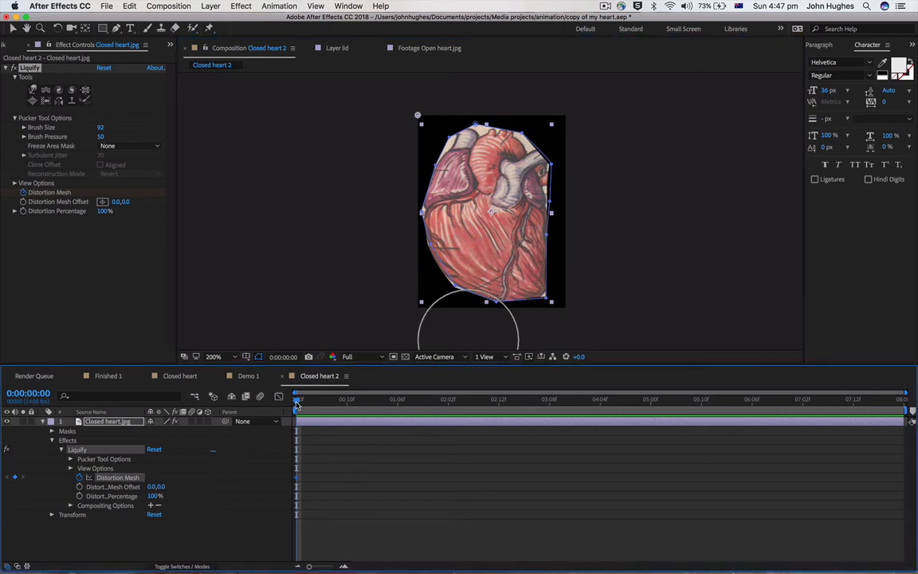
At frame 6, restore the heart's undistorted shape with Liquify's Reconstruction tool in Revert mode
drag(298, 404, 323, 413)
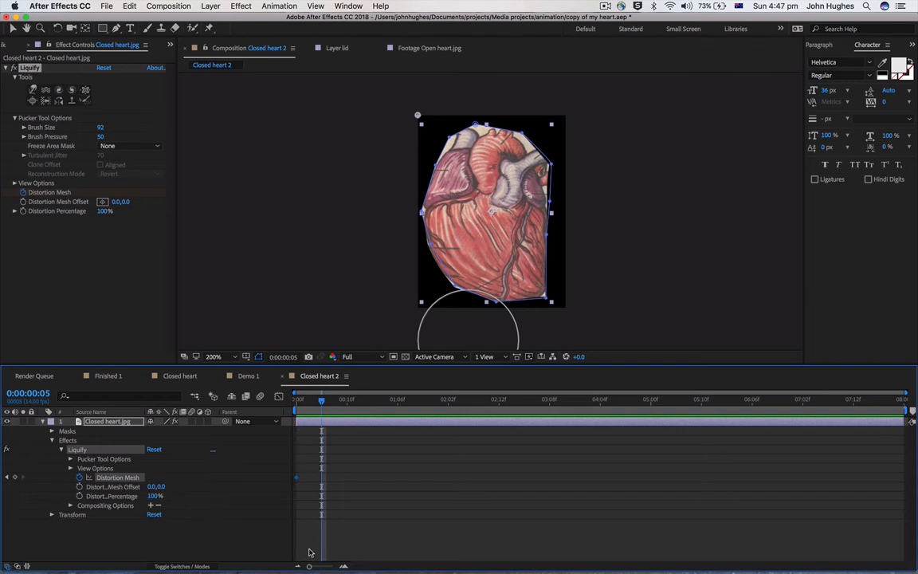
drag(310, 568, 332, 568)
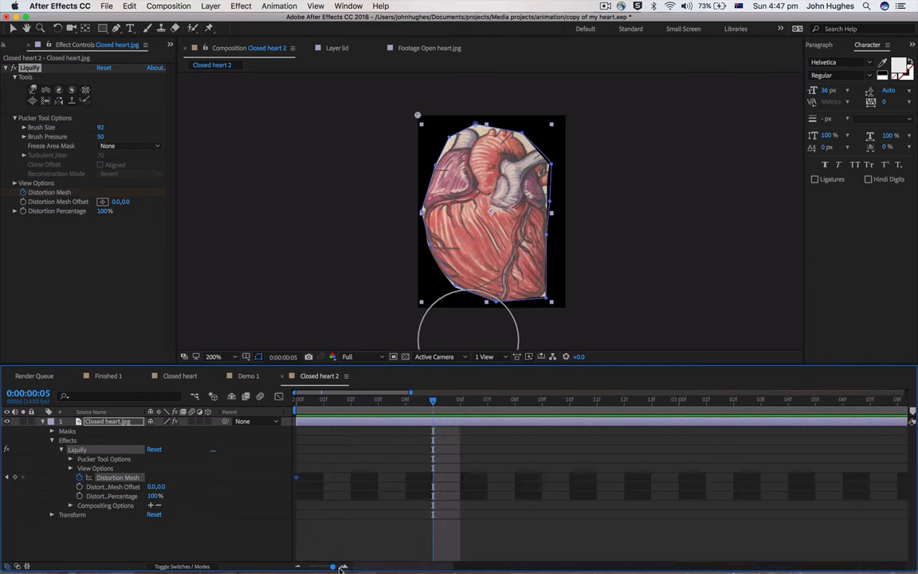
drag(433, 403, 456, 414)
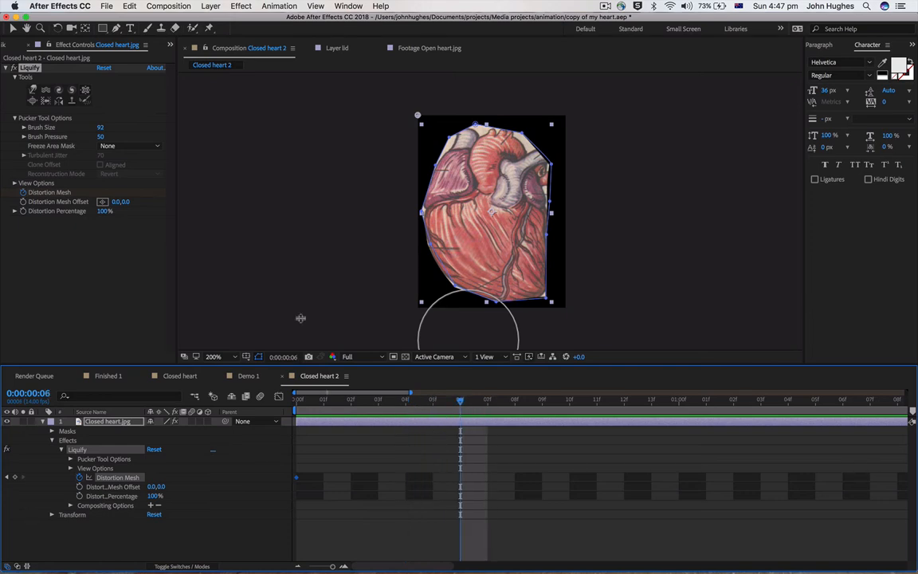
click(72, 99)
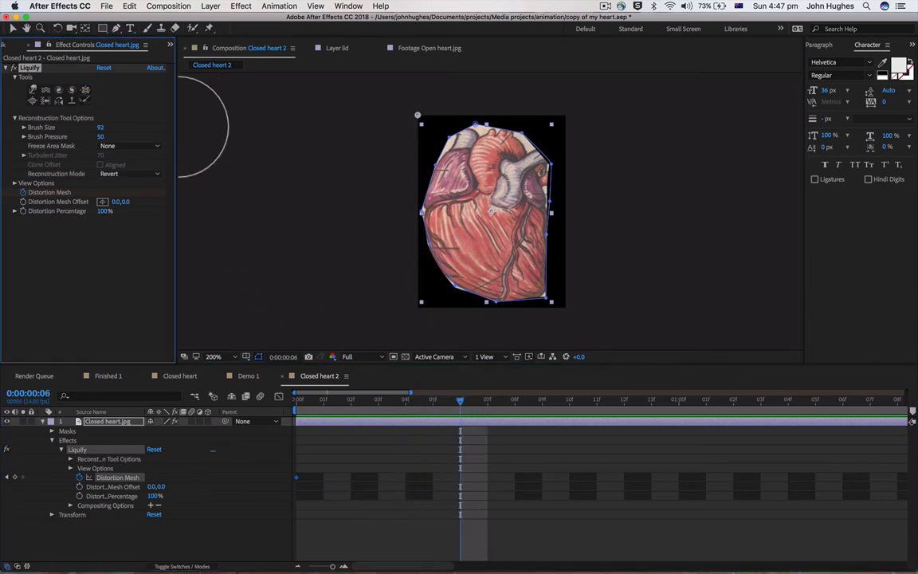
mouse_move(430, 206)
mouse_down()
mouse_move(488, 235)
mouse_move(503, 274)
mouse_move(518, 235)
mouse_move(517, 170)
mouse_move(512, 149)
mouse_move(486, 128)
mouse_up()
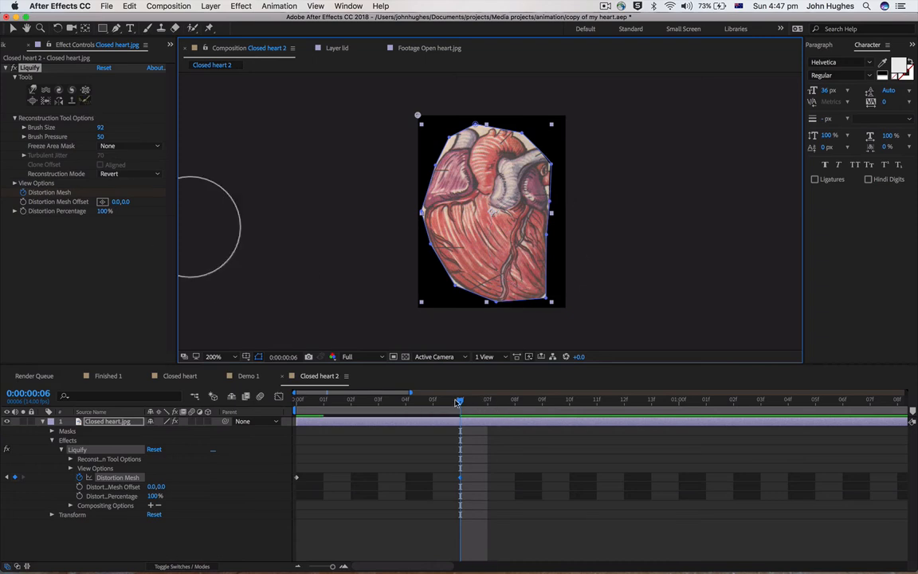
Return to frame 0 and enable keyframing for the heart layer's Position and Rotation
drag(460, 404, 266, 410)
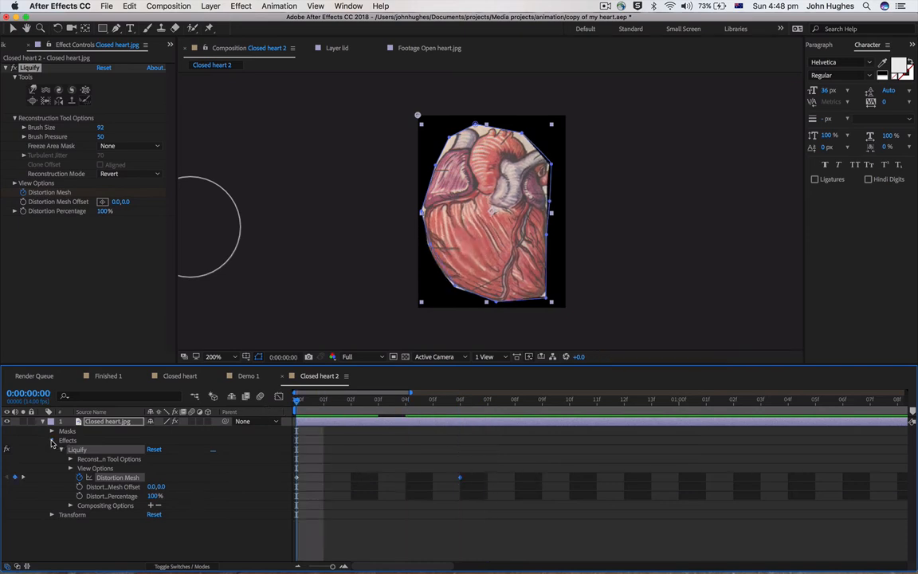
click(52, 441)
click(51, 450)
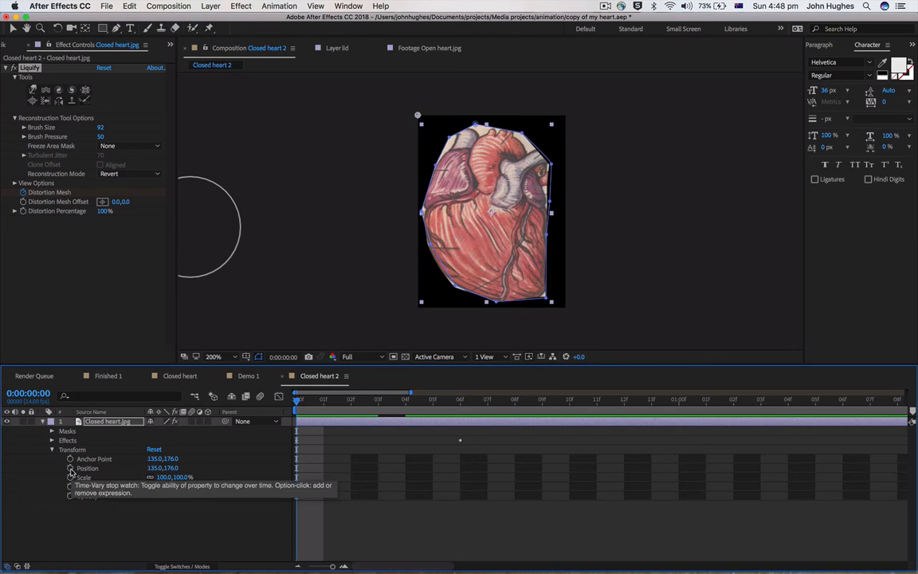
click(70, 468)
click(70, 486)
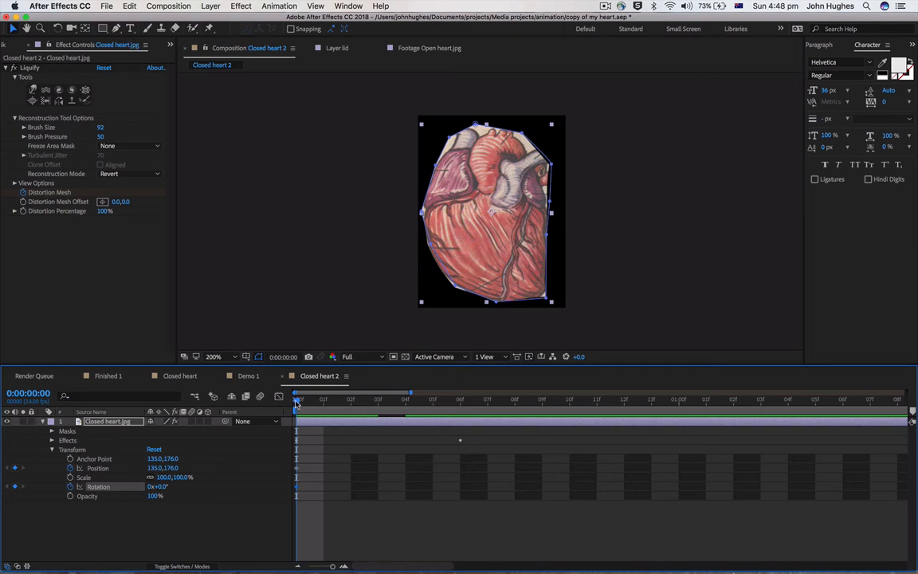
At frame 6, move the heart layer upward to position 137.0, 159.0
drag(297, 401, 450, 434)
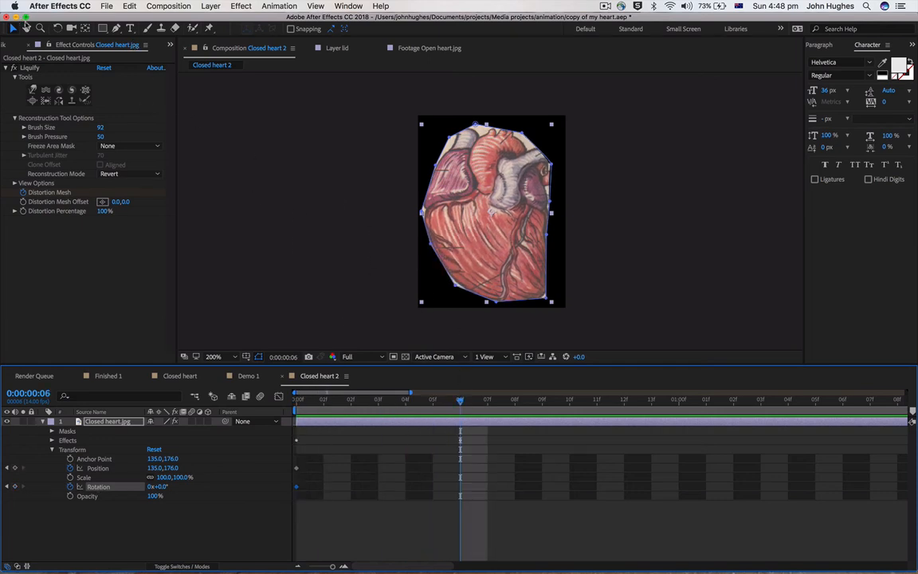
click(13, 28)
drag(496, 243, 494, 230)
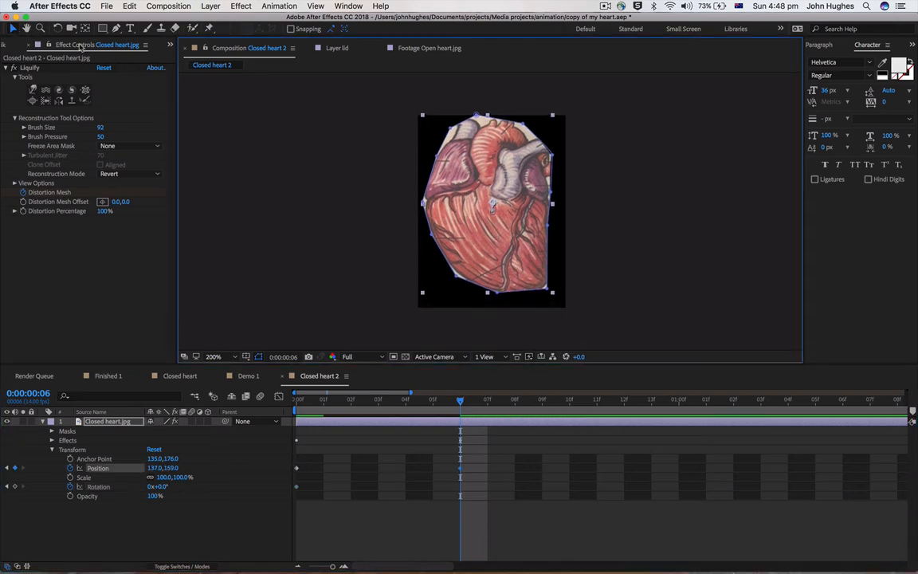
At frame 6, rotate the heart layer to -4.5° and preview the animation
click(57, 28)
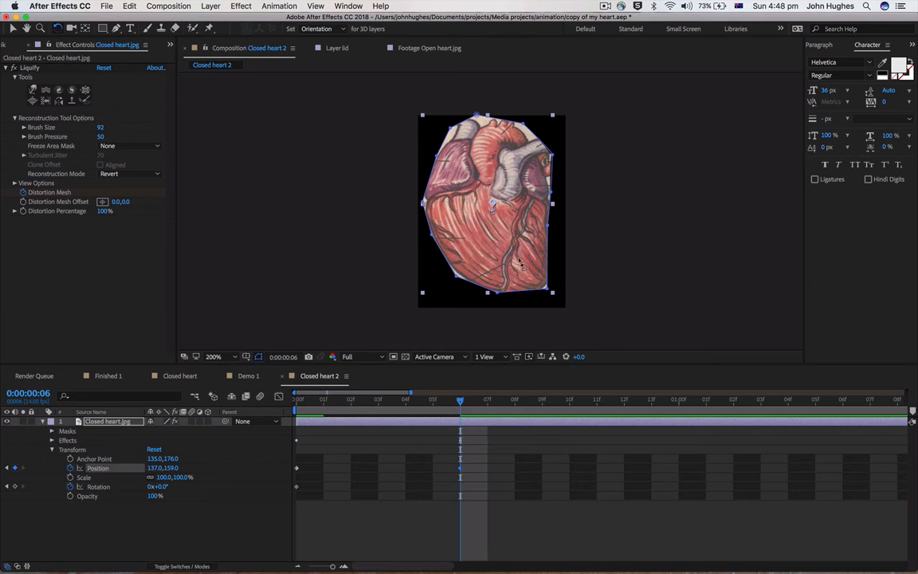
drag(466, 236, 469, 239)
click(433, 420)
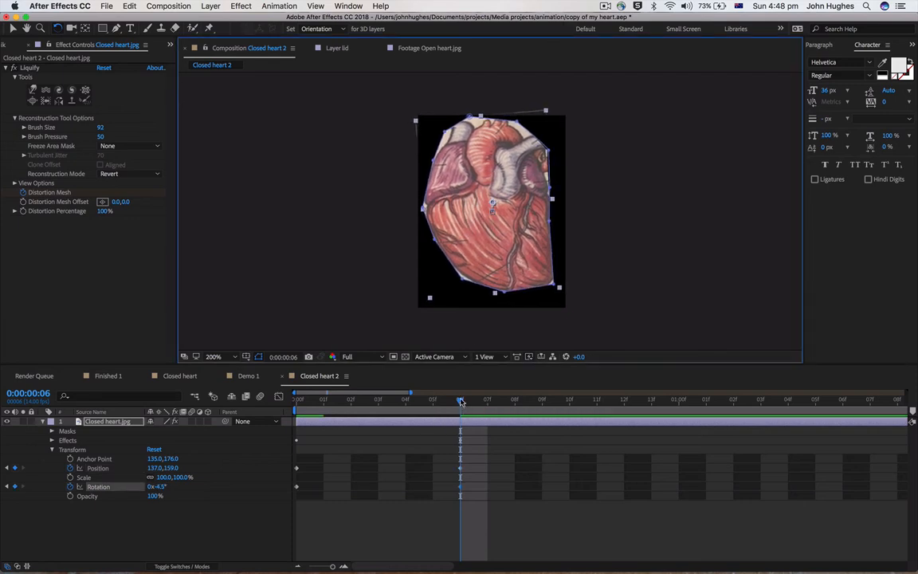
key(space)
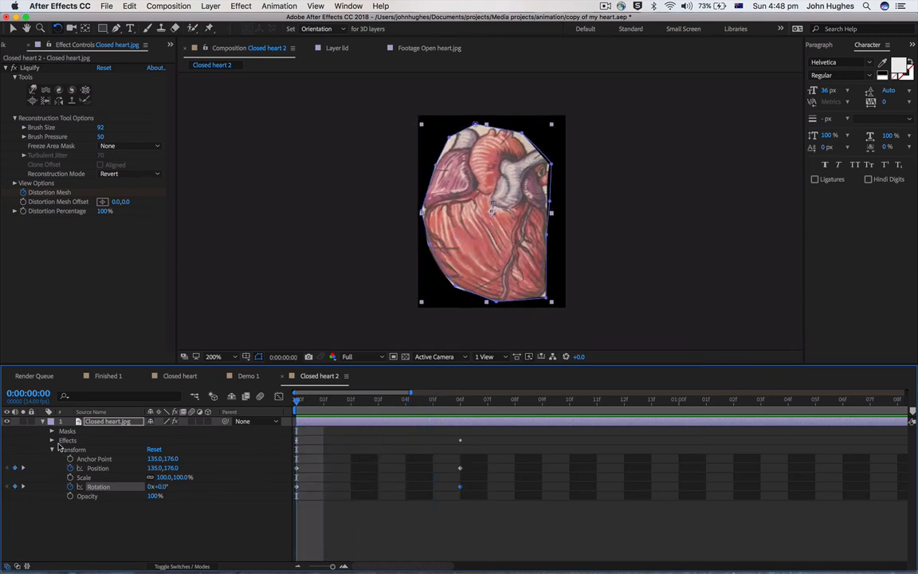
Copy all Distortion Mesh, Position and Rotation keyframes of the heart layer and paste them at frame 12
click(52, 441)
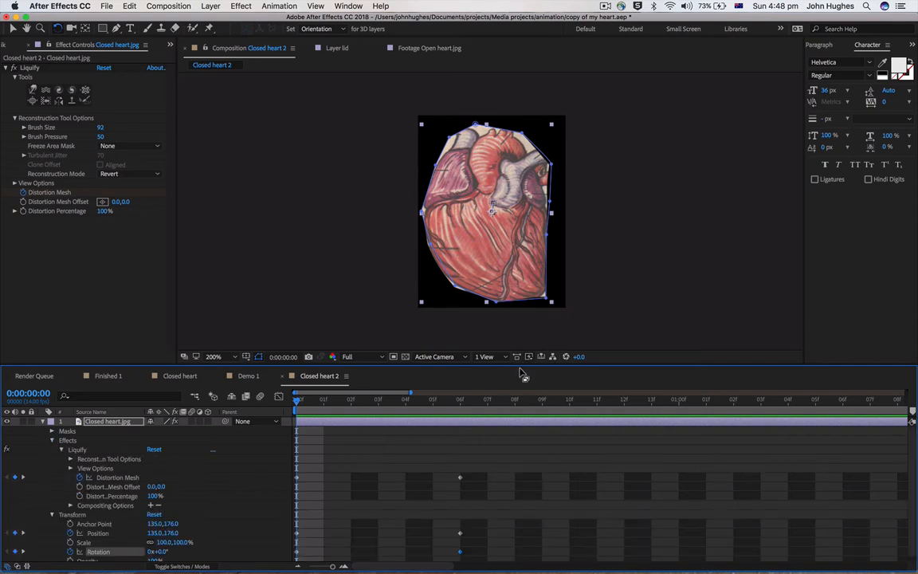
drag(520, 364, 533, 226)
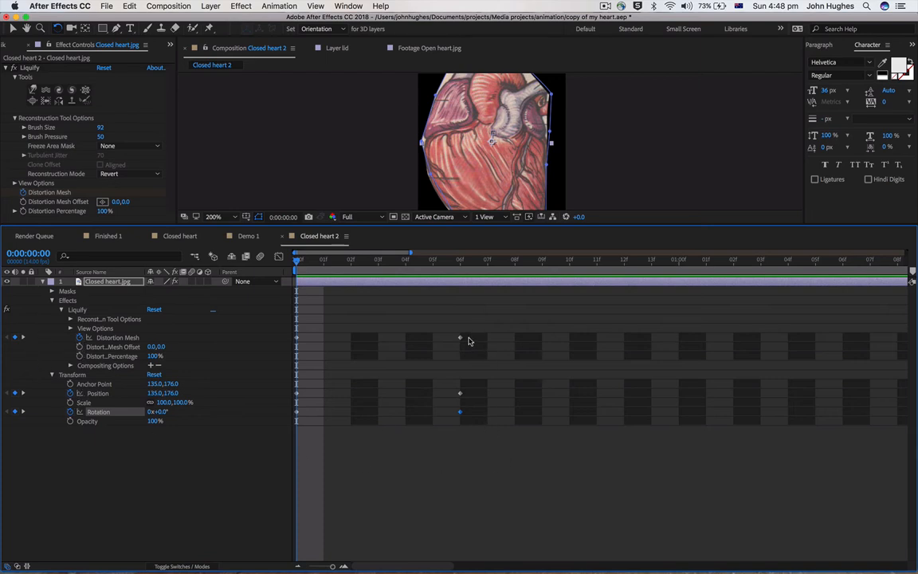
click(557, 537)
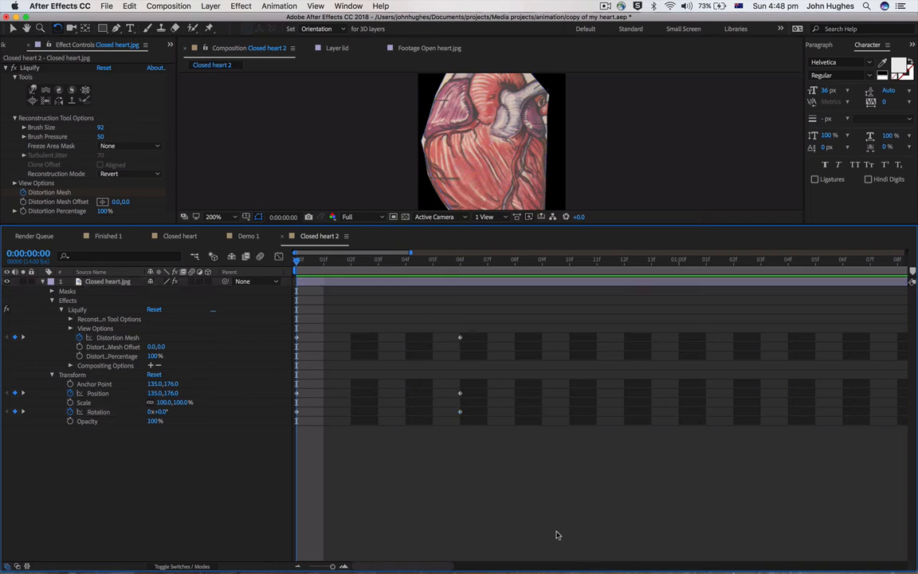
drag(534, 511, 194, 308)
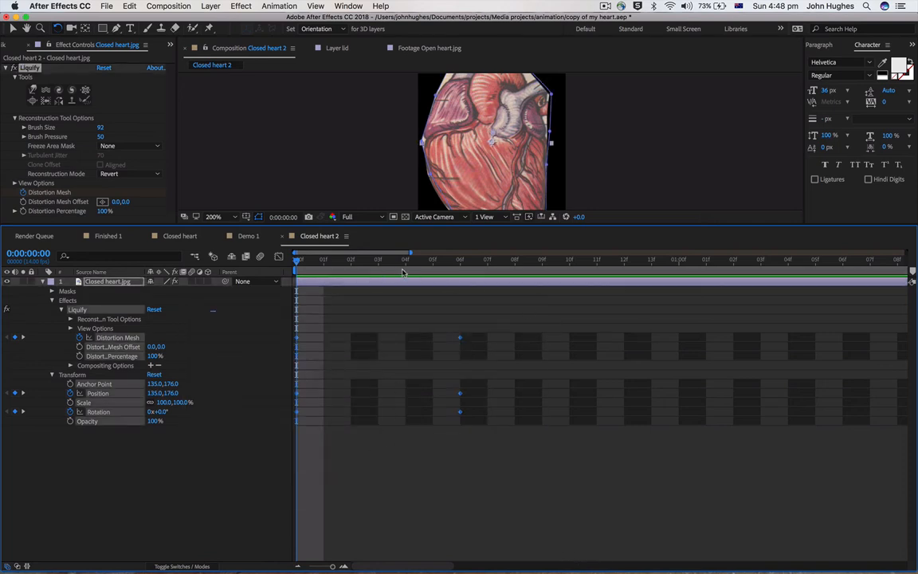
drag(445, 275, 621, 290)
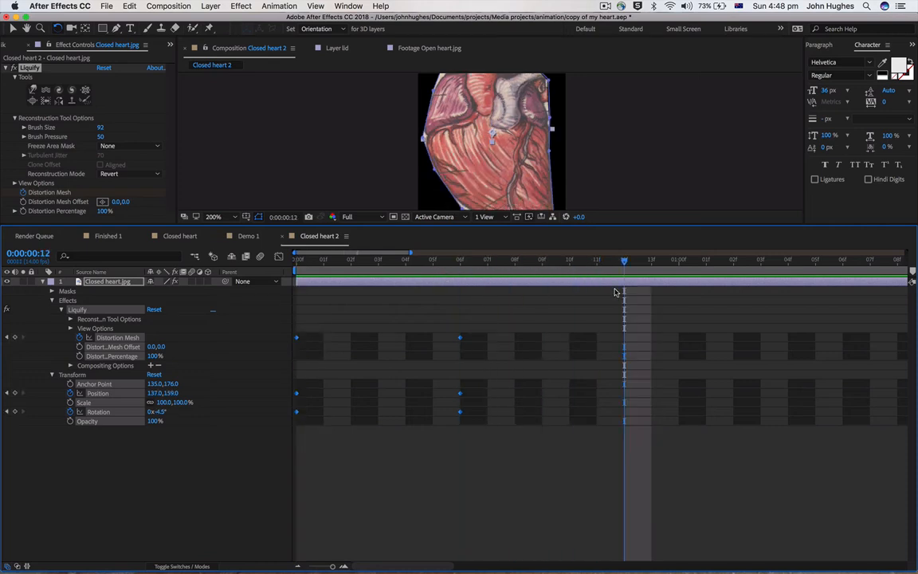
key(ctrl+v)
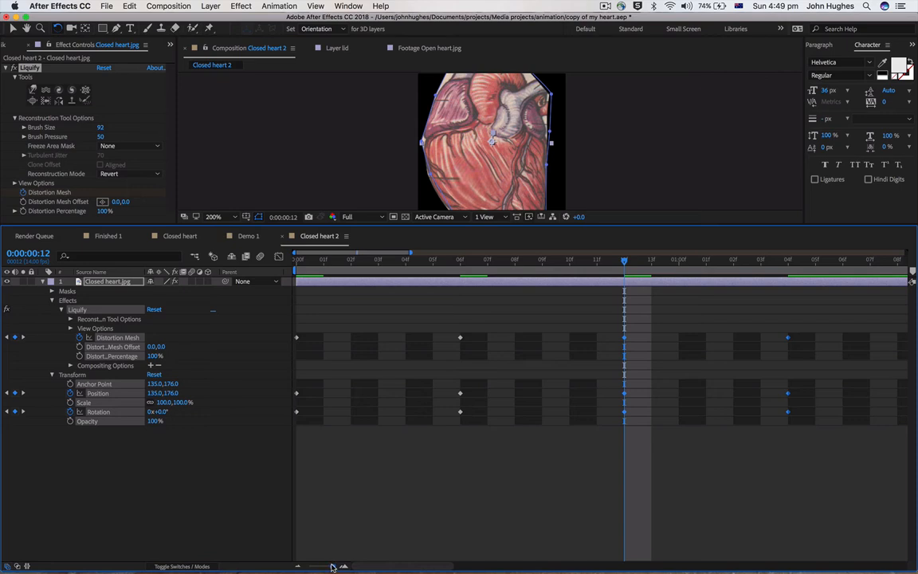
Copy the four sets of heart keyframes, paste them at 0:00:01:11 and shift the pasted ones one frame earlier
drag(334, 566, 321, 568)
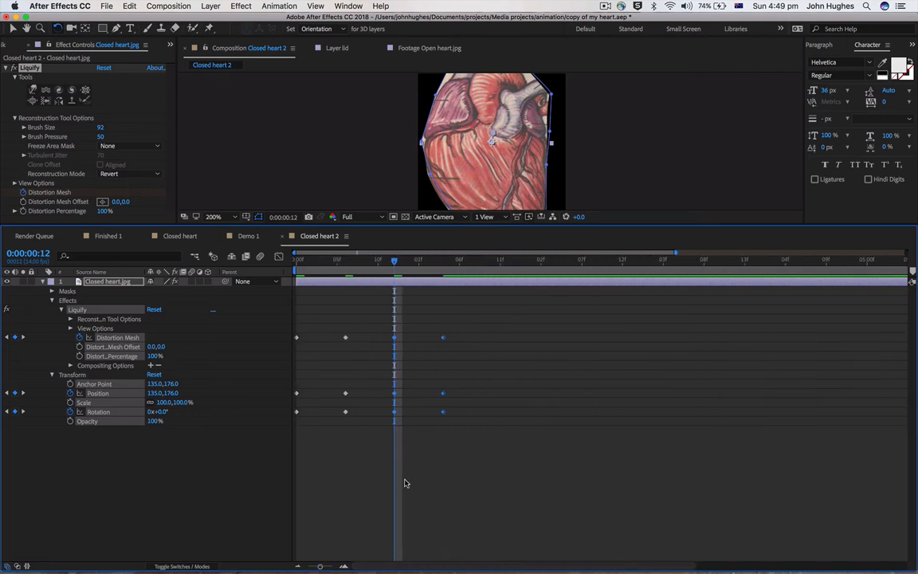
drag(417, 426, 239, 281)
drag(393, 266, 501, 289)
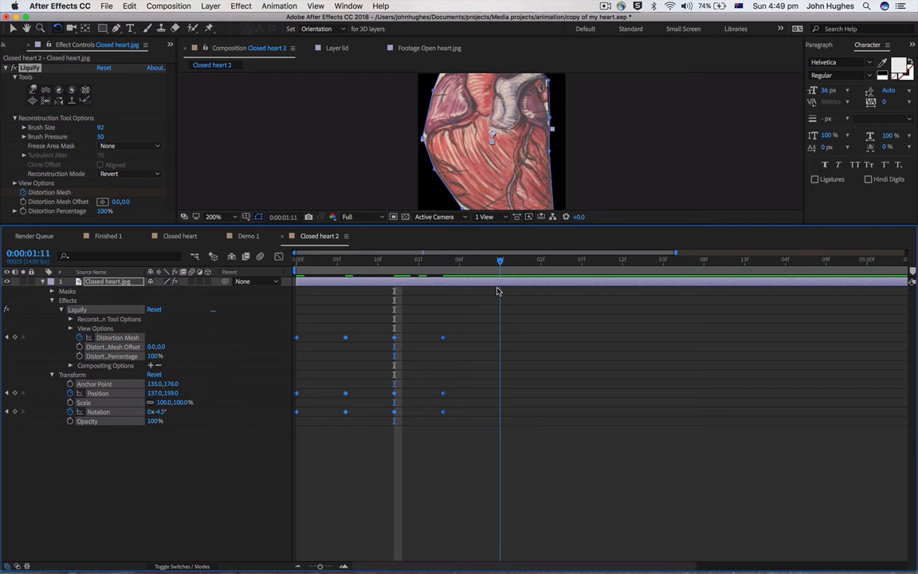
key(super+v)
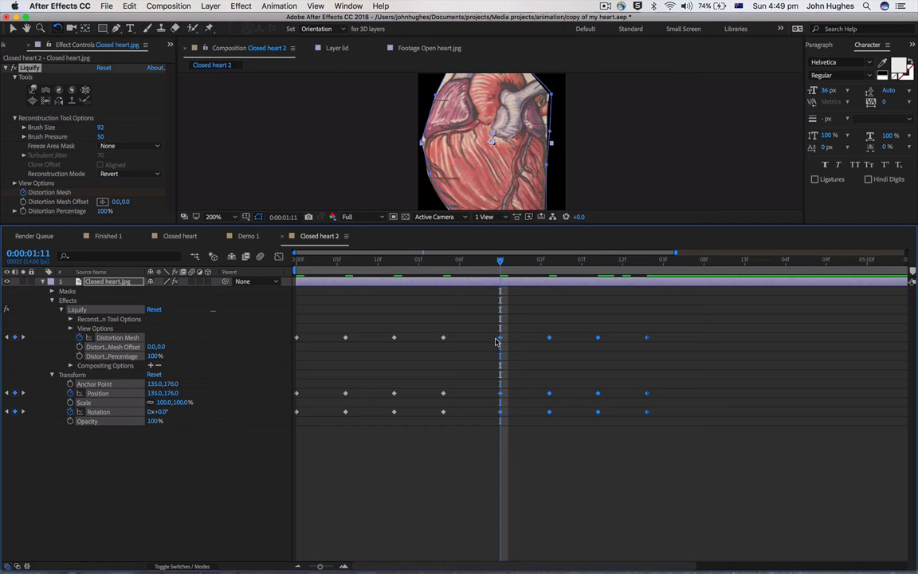
drag(495, 341, 487, 341)
Copy all eight sets of heart keyframes and paste them at 0:00:03:04
mouse_move(684, 466)
mouse_down()
mouse_move(357, 317)
mouse_move(263, 301)
mouse_up()
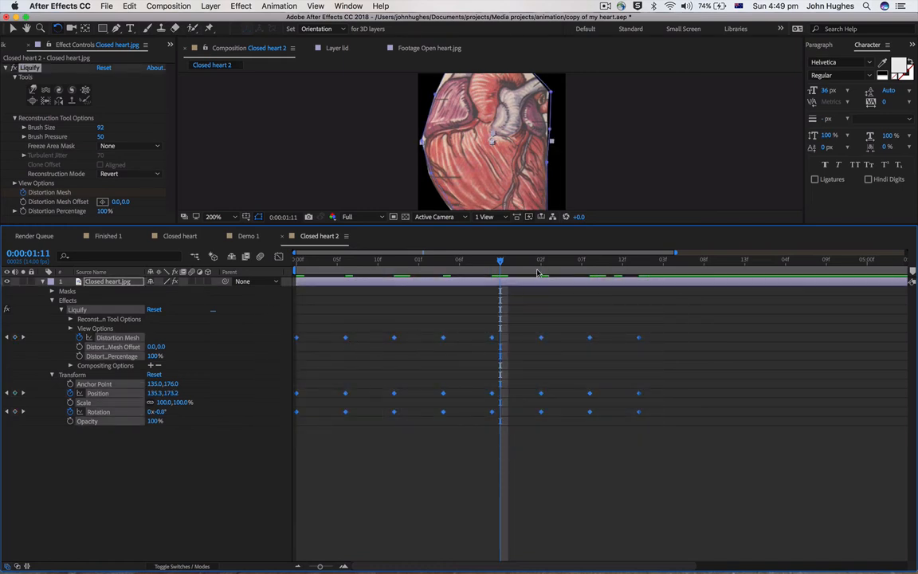
drag(499, 261, 670, 298)
key(ctrl+v)
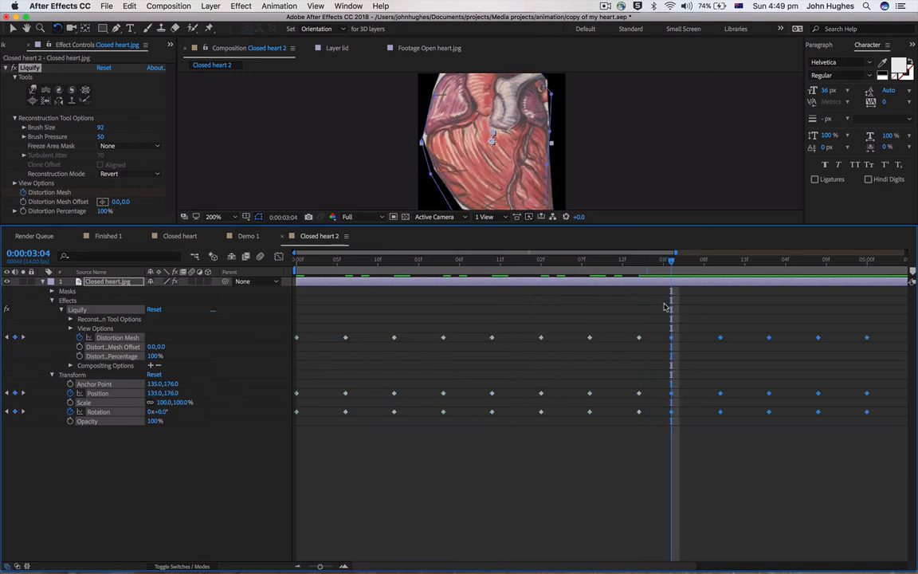
Copy the entire extended run of heartbeat keyframes and paste it at 0:00:06:08 to fill the composition
drag(319, 567, 310, 568)
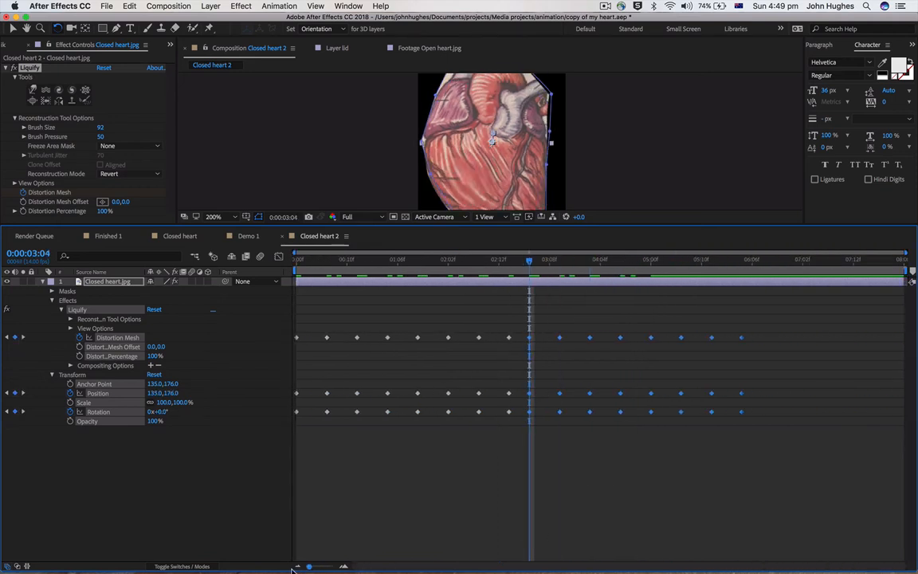
drag(793, 474, 240, 297)
drag(532, 263, 762, 262)
key(super+v)
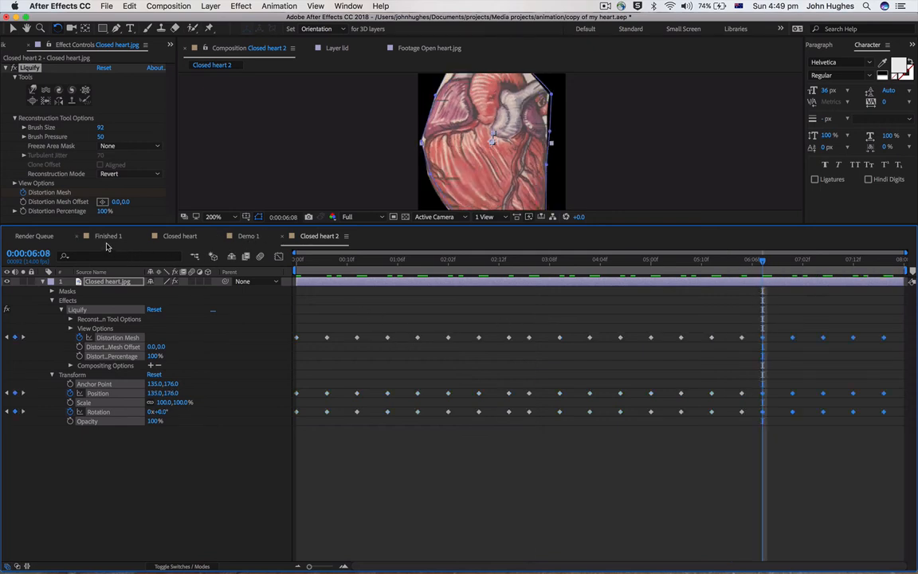
Open the Demo 1 composition and enlarge its viewer to examine the collage scene
click(245, 236)
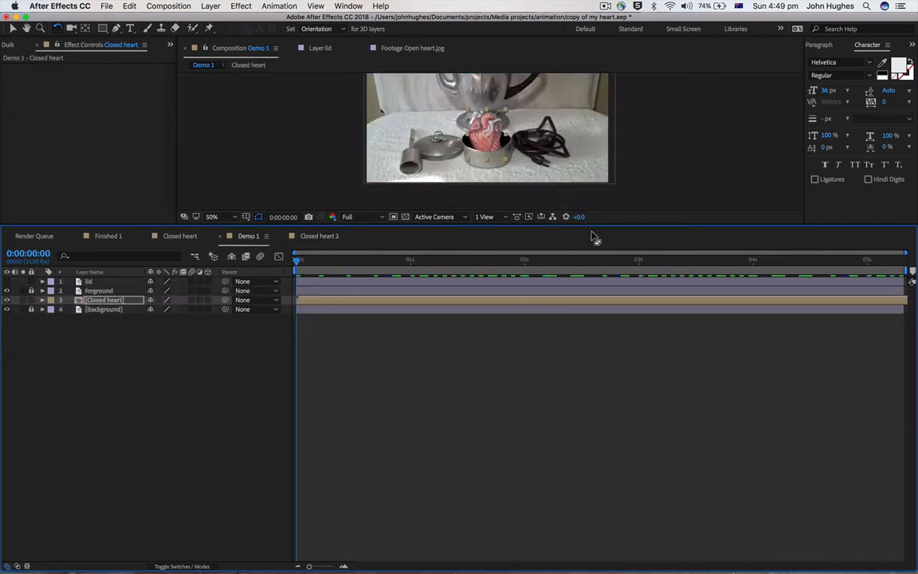
drag(591, 224, 578, 463)
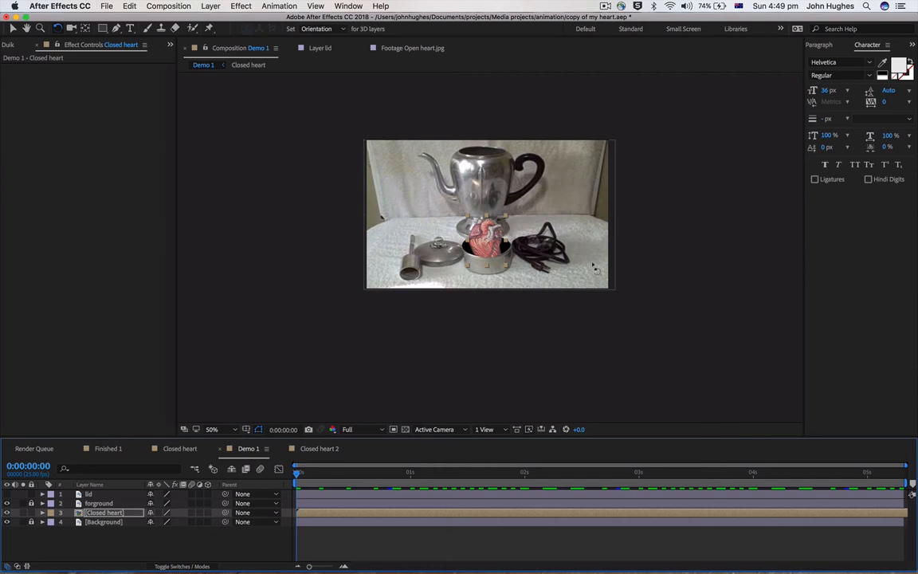
click(165, 6)
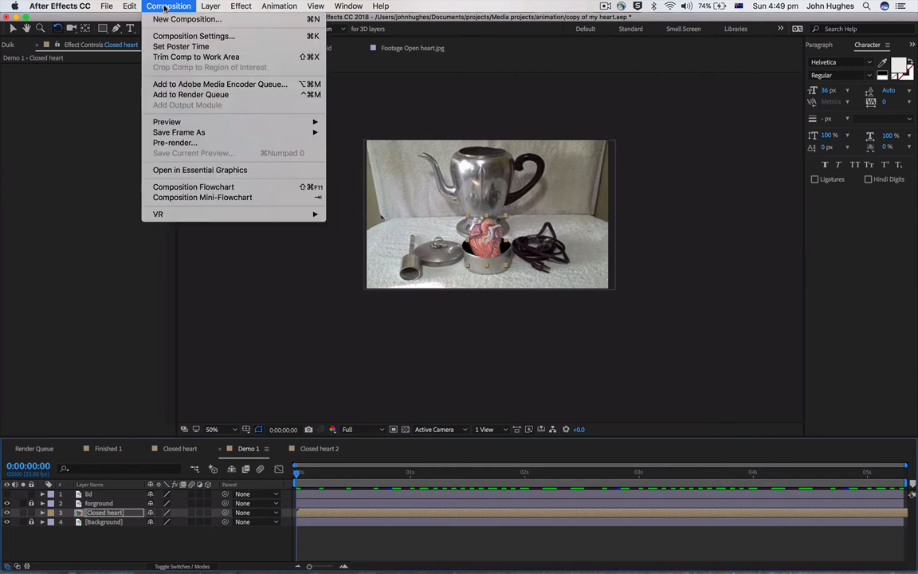
click(179, 20)
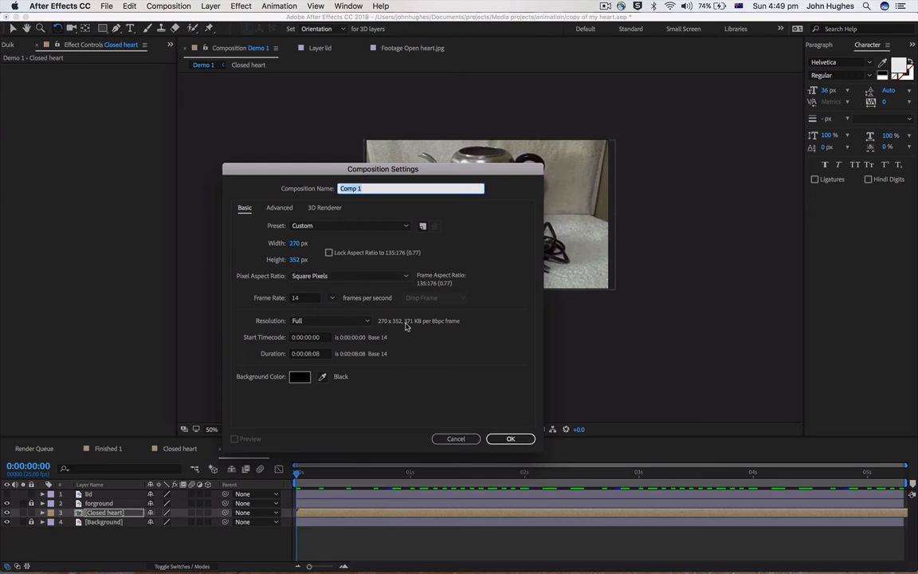
click(296, 244)
text(323)
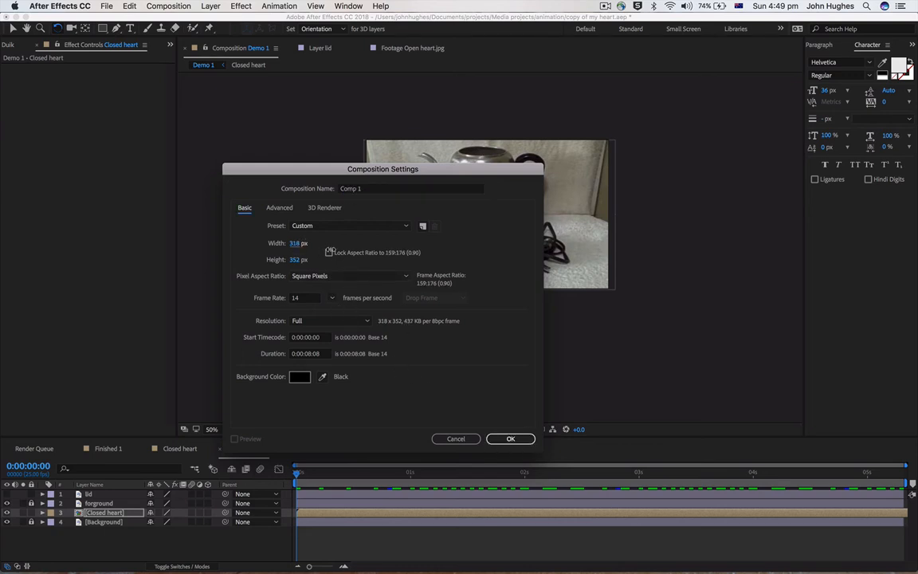
key(Return)
drag(298, 261, 330, 266)
click(456, 440)
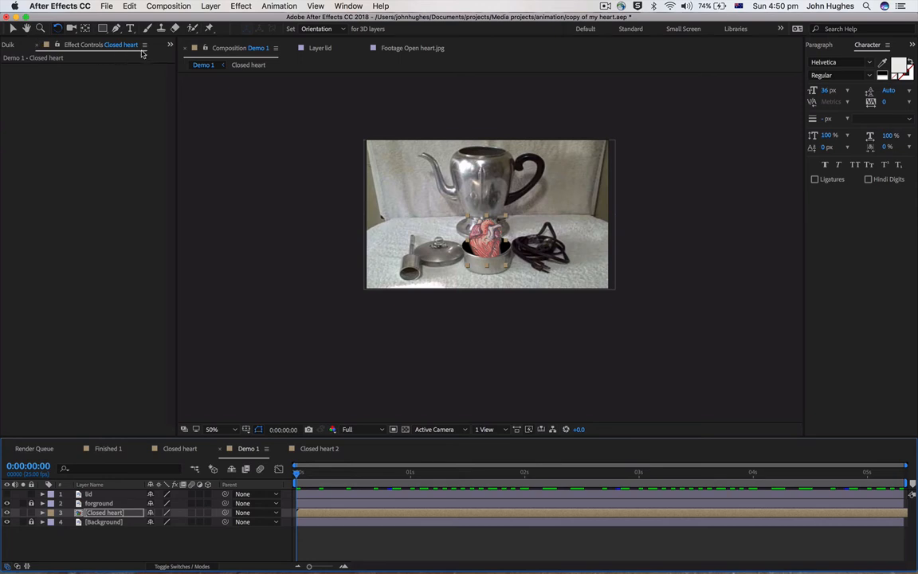
Create a new composition from the Background image in the project and view it at 200%
click(170, 44)
click(193, 58)
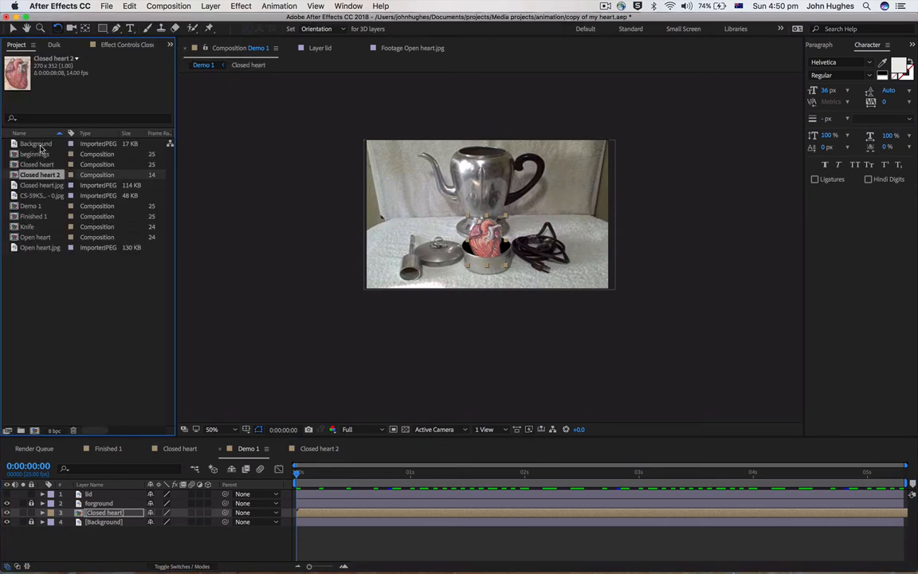
click(37, 144)
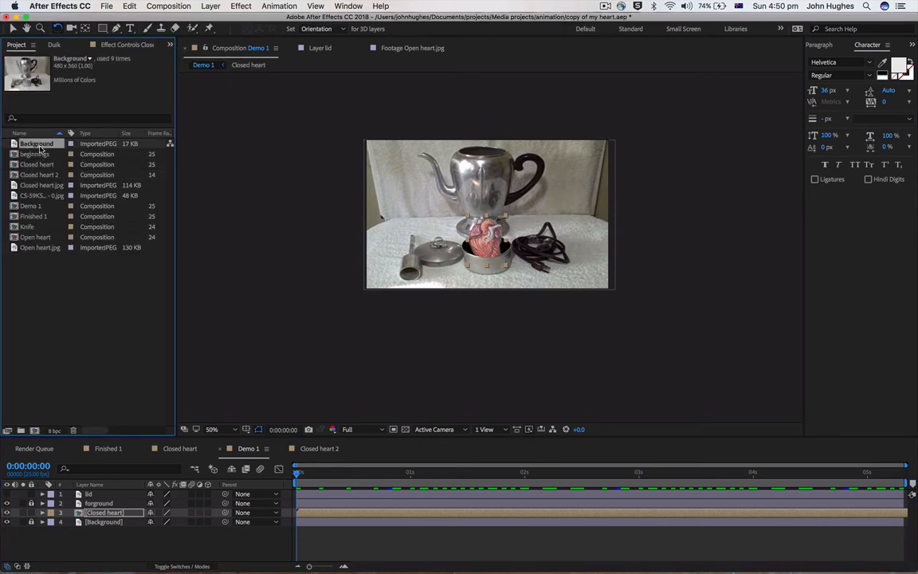
click(36, 431)
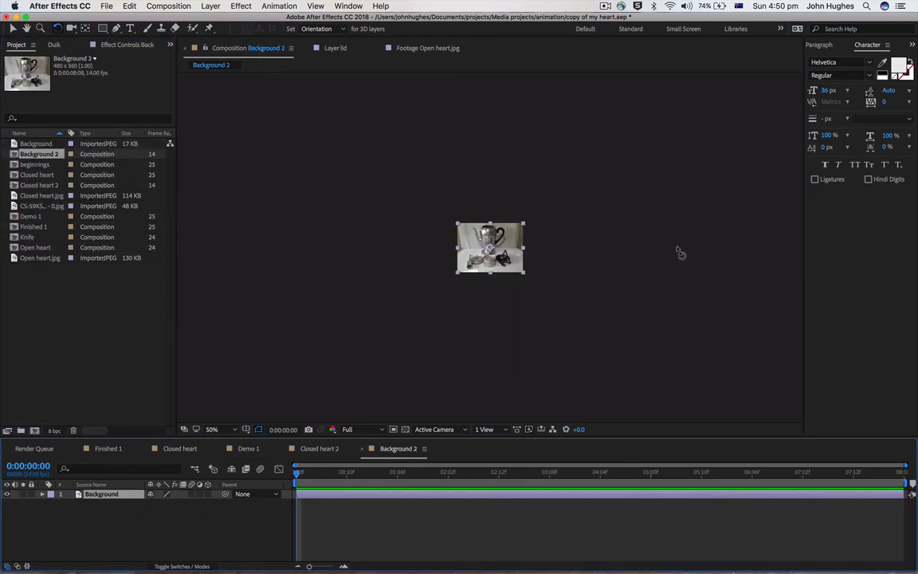
scroll(466, 281, up, 2)
scroll(466, 281, down, 1)
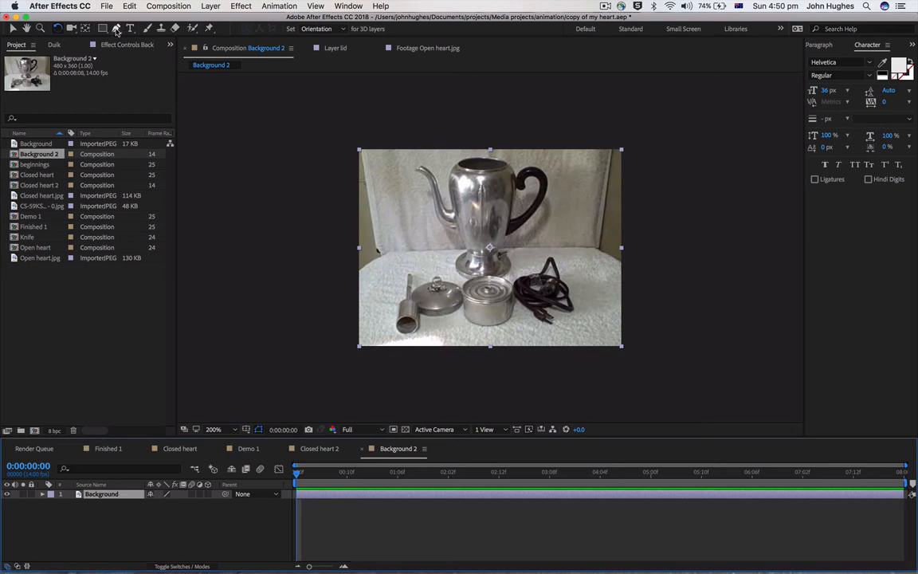
Draw a closed, curved Pen tool mask around the lid of the round tin on the Background layer
click(116, 27)
click(461, 288)
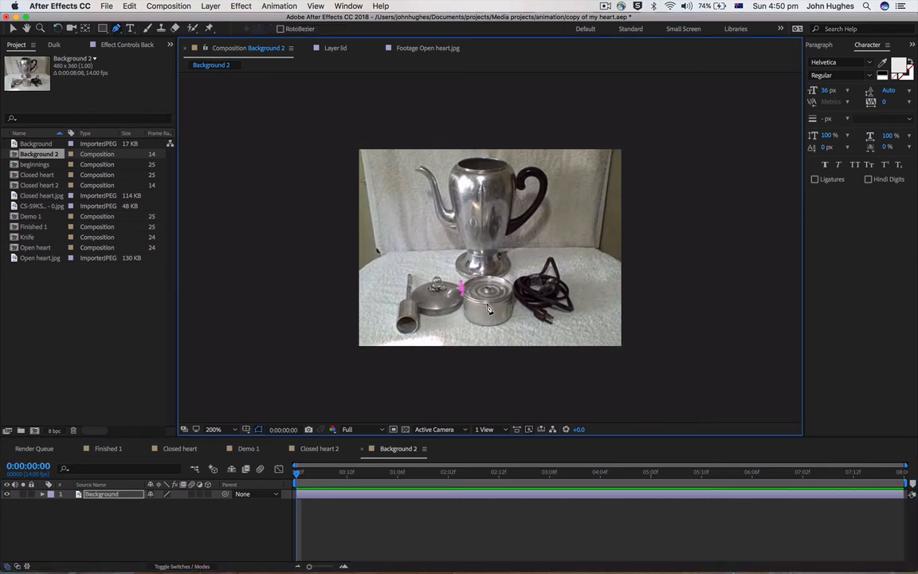
click(487, 303)
click(513, 280)
drag(484, 275, 478, 275)
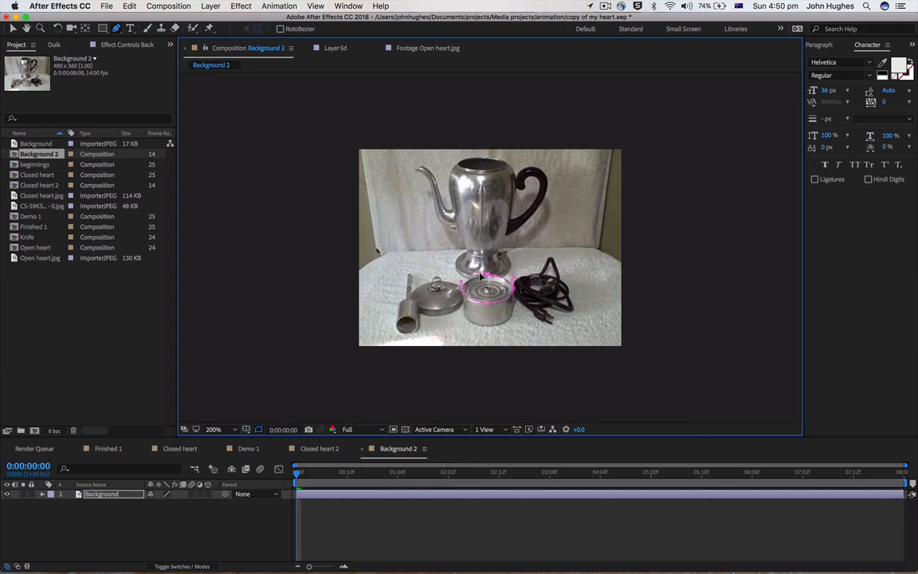
click(461, 288)
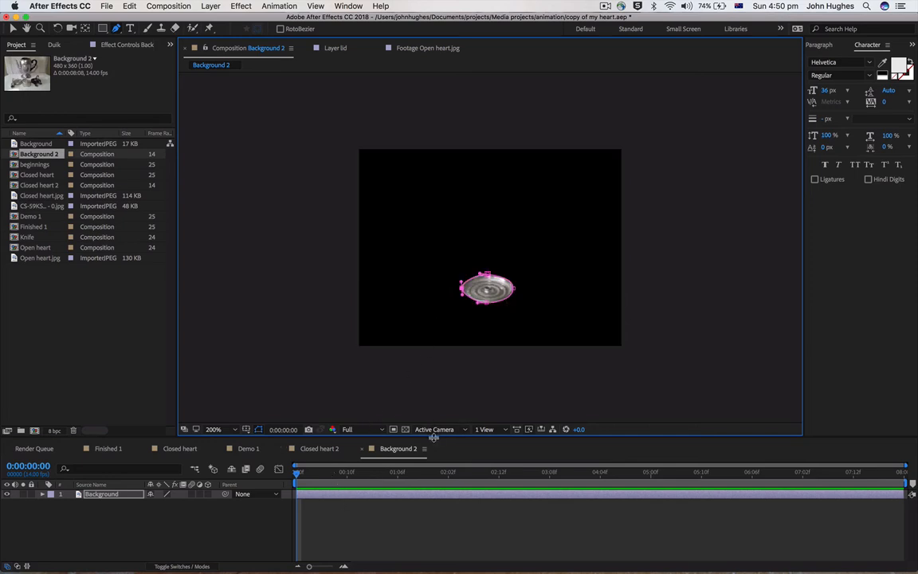
Enlarge the timeline and duplicate the masked Background layer
drag(433, 436, 451, 303)
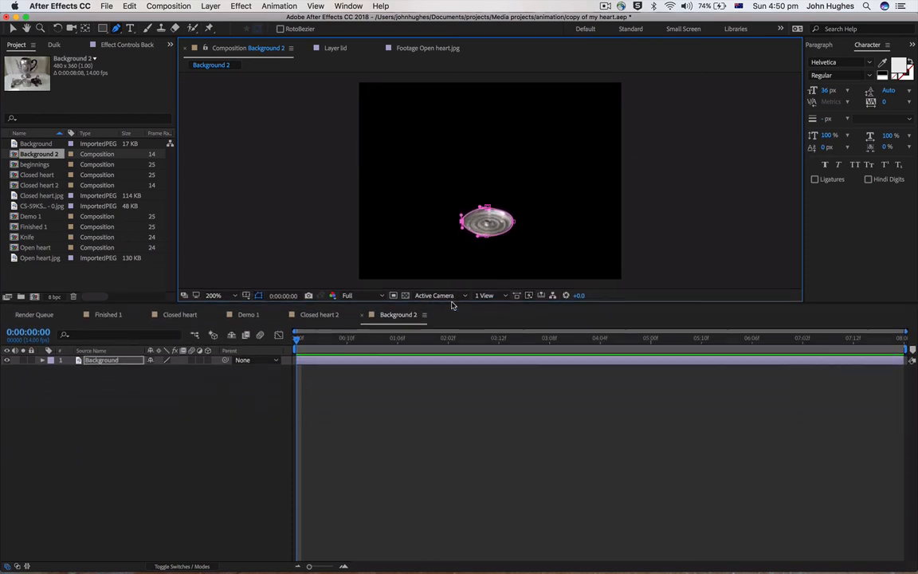
click(414, 411)
click(375, 364)
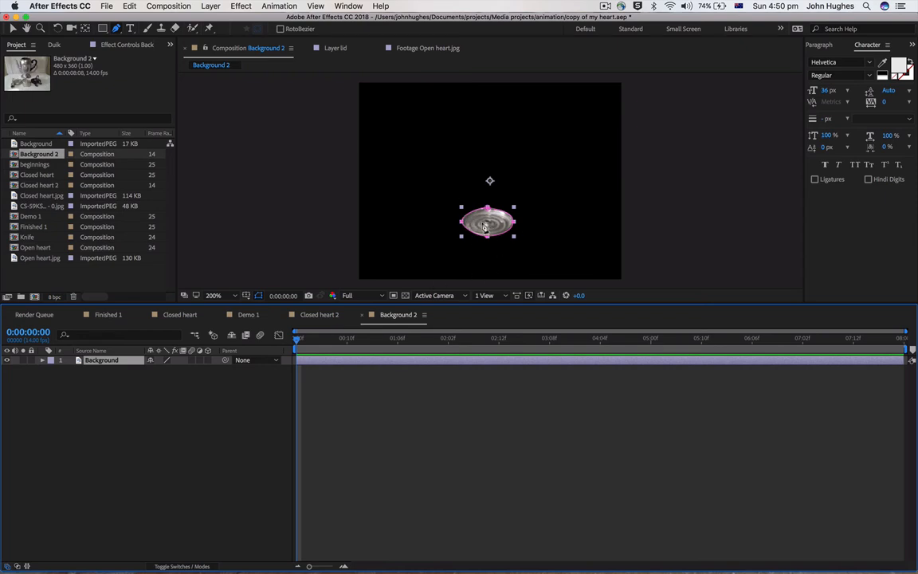
click(12, 29)
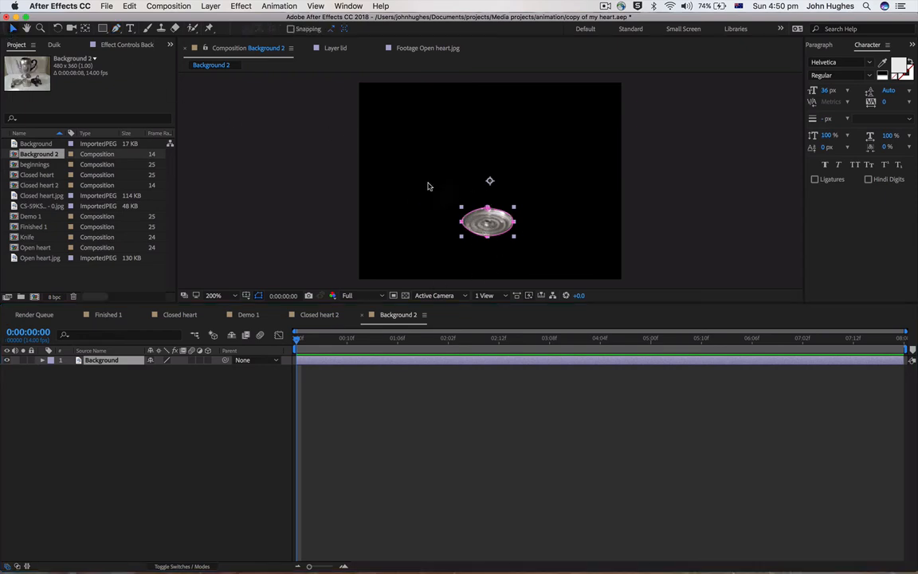
click(489, 209)
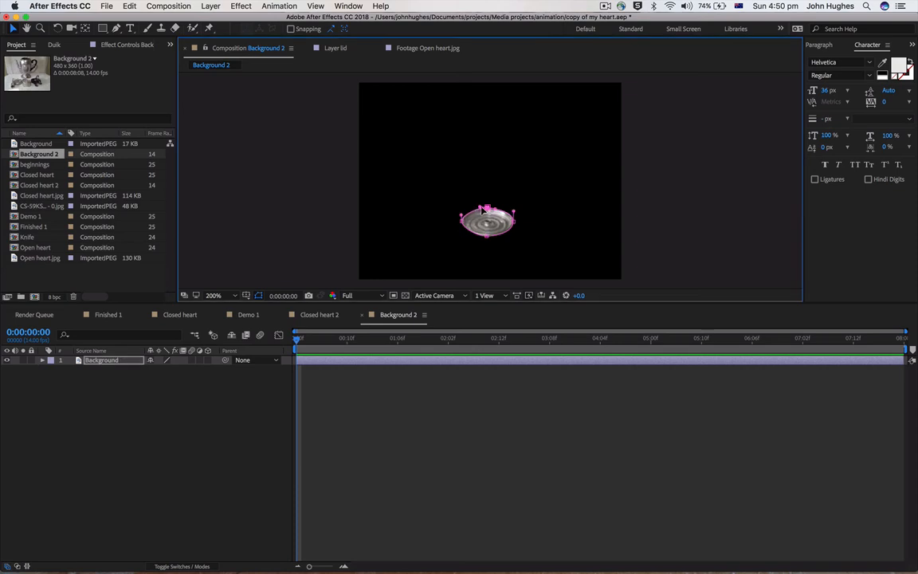
click(395, 364)
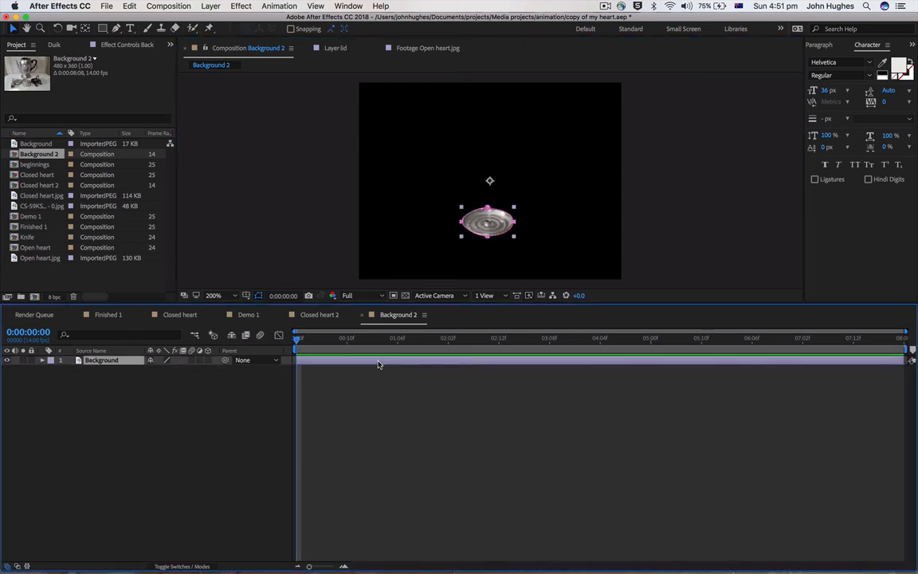
key(super+d)
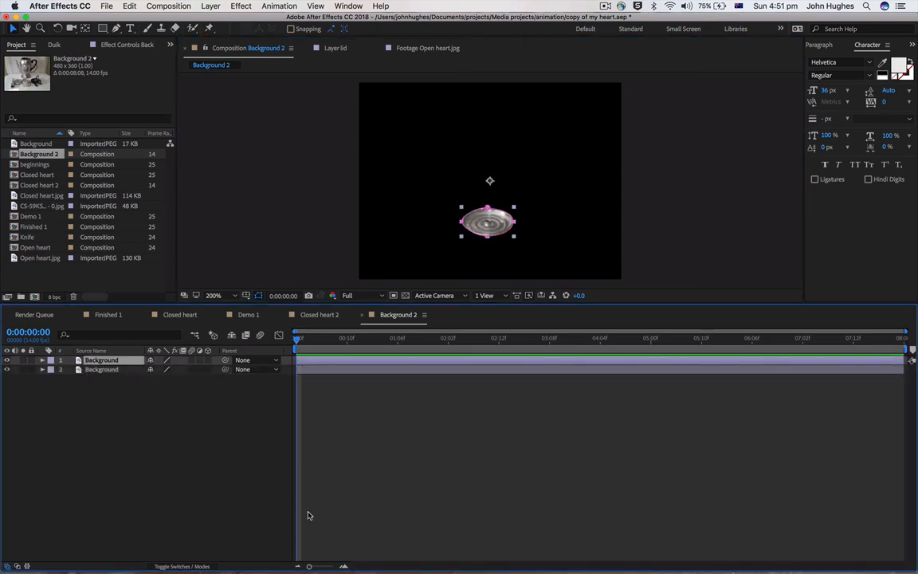
Set Mask 1 of the lower Background layer to Subtract mode
click(384, 372)
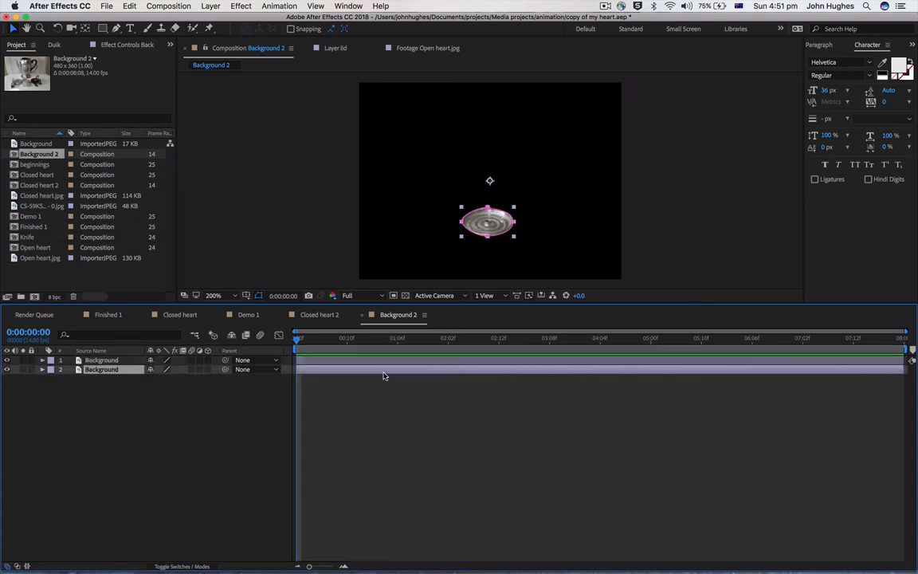
click(42, 370)
click(51, 379)
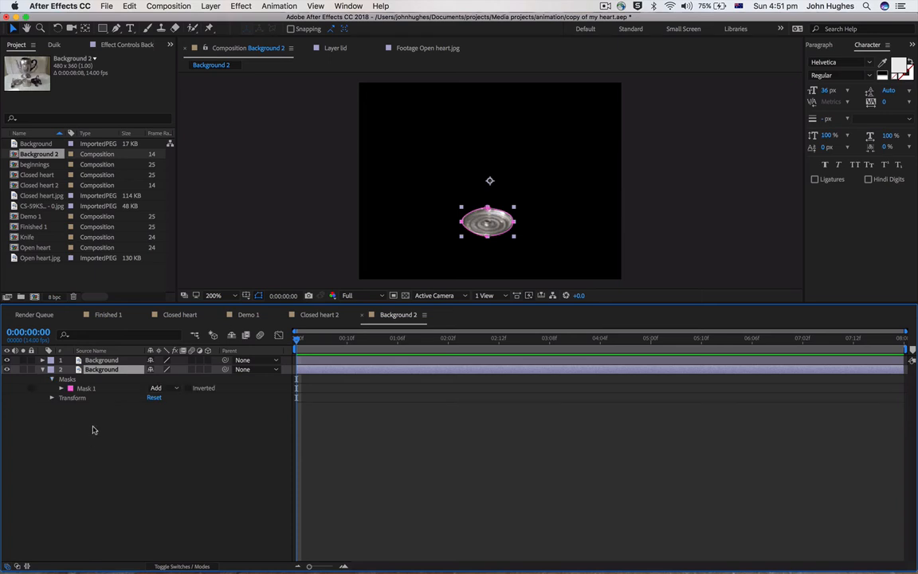
click(157, 388)
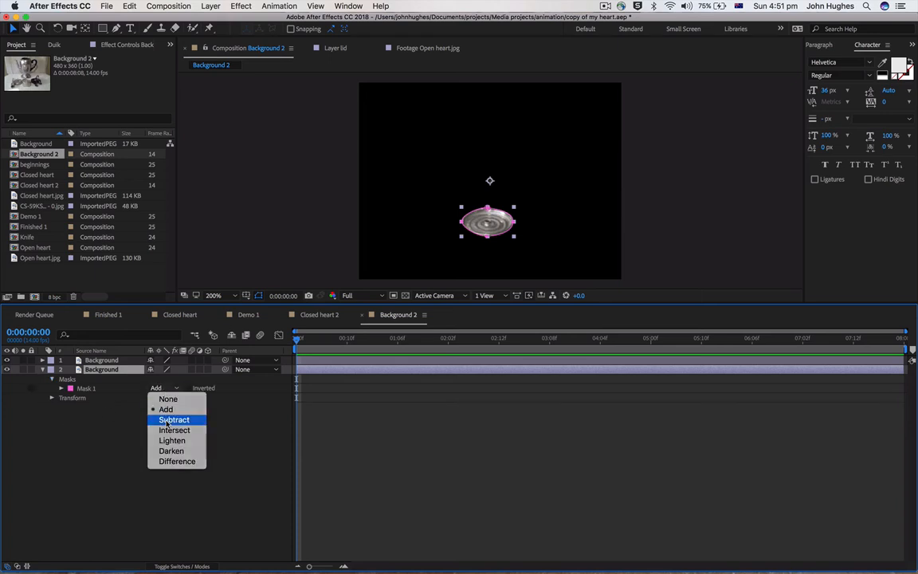
click(169, 418)
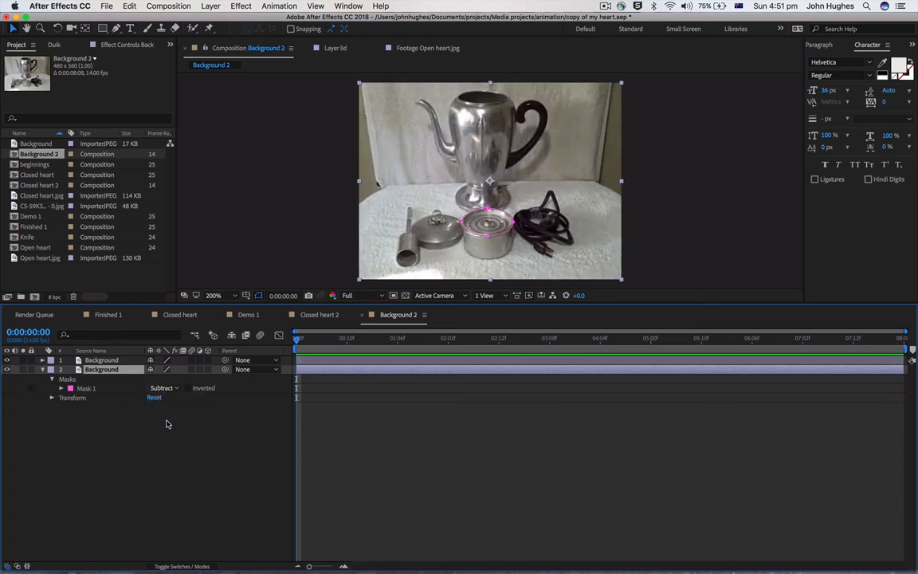
Toggle the visibility of both Background layers to check their masked areas, and collapse the lower layer's properties
click(7, 360)
click(7, 369)
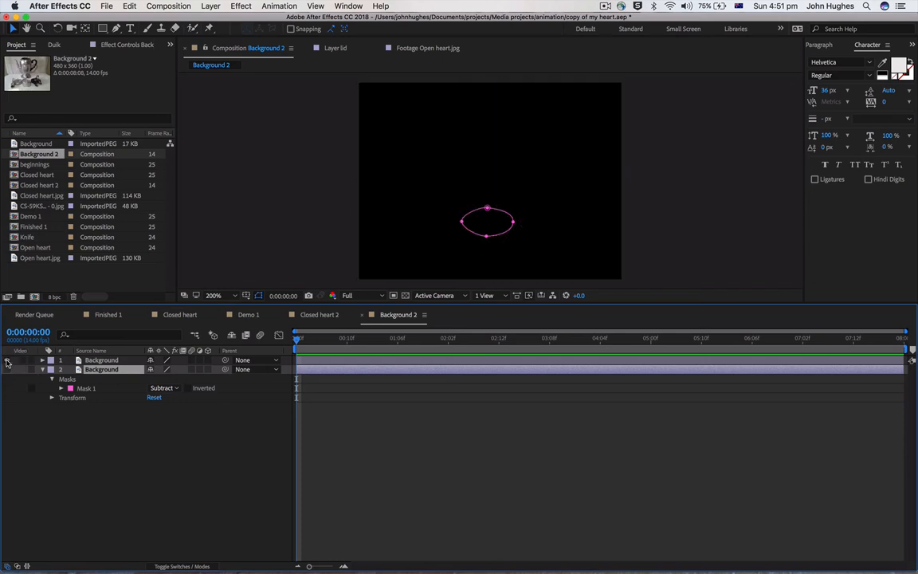
click(6, 360)
click(6, 369)
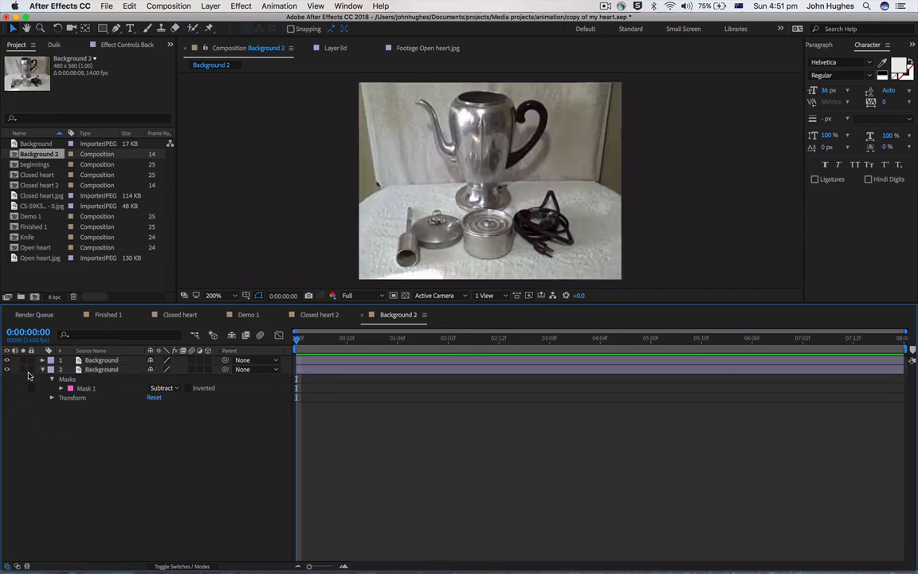
click(43, 370)
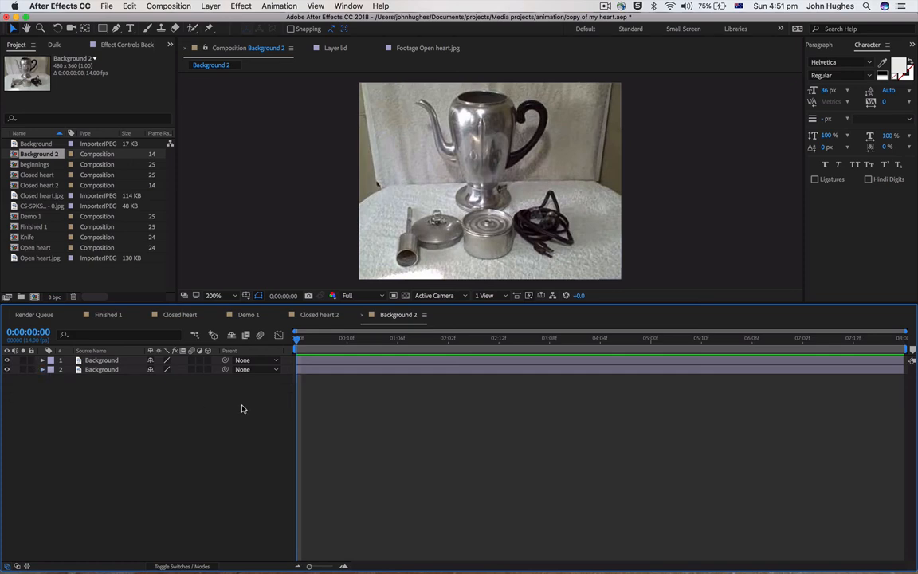
Rename the top Background layer as lid
click(102, 361)
right_click(101, 361)
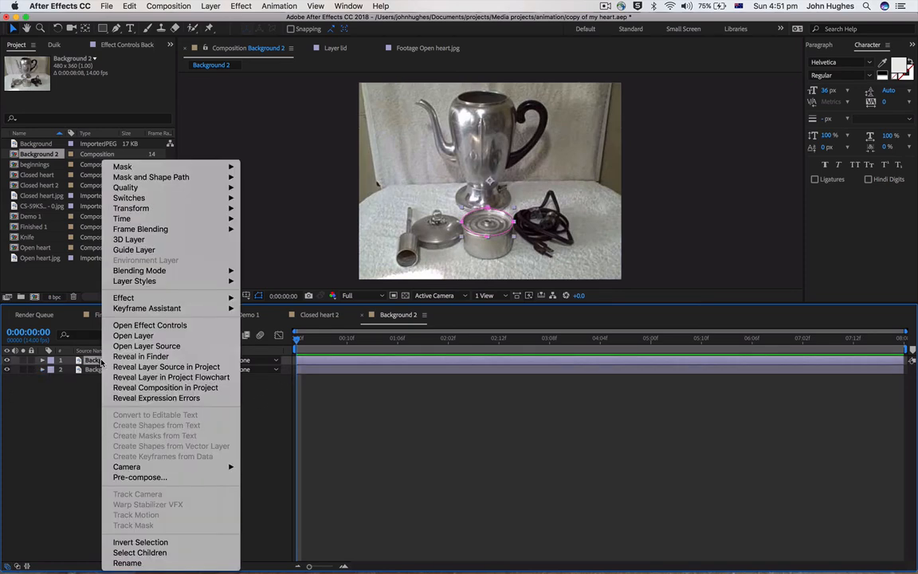
click(148, 564)
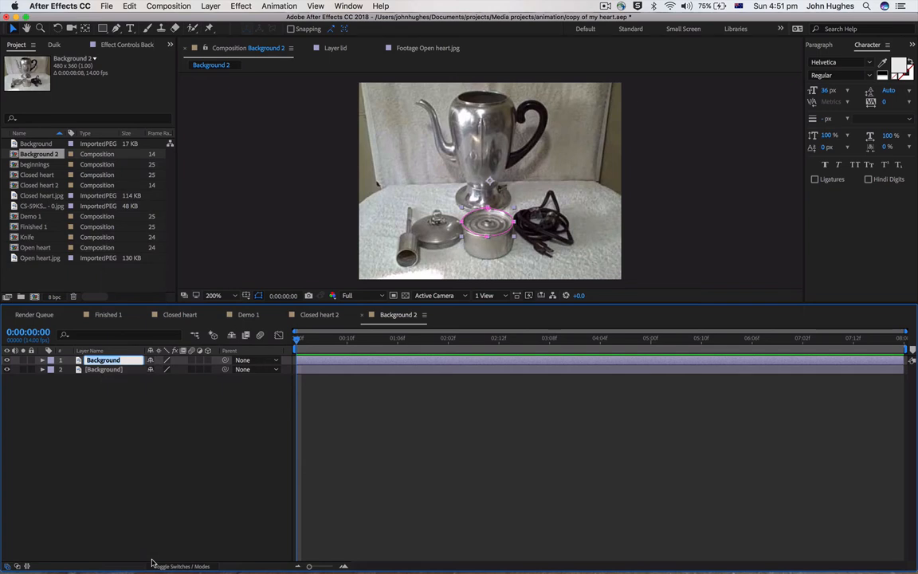
text(B)
click(160, 540)
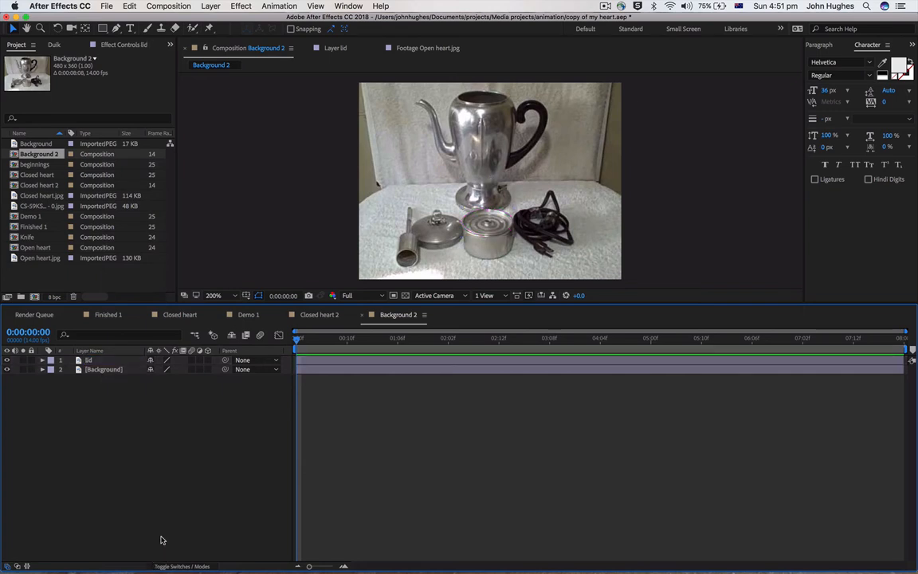
Duplicate the Background layer that has the subtracted lid mask
click(104, 372)
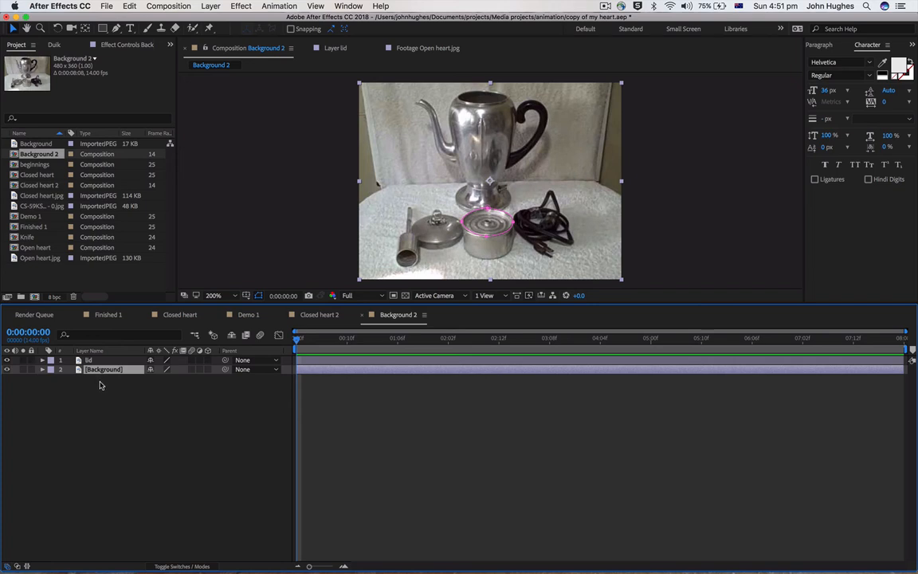
key(super+d)
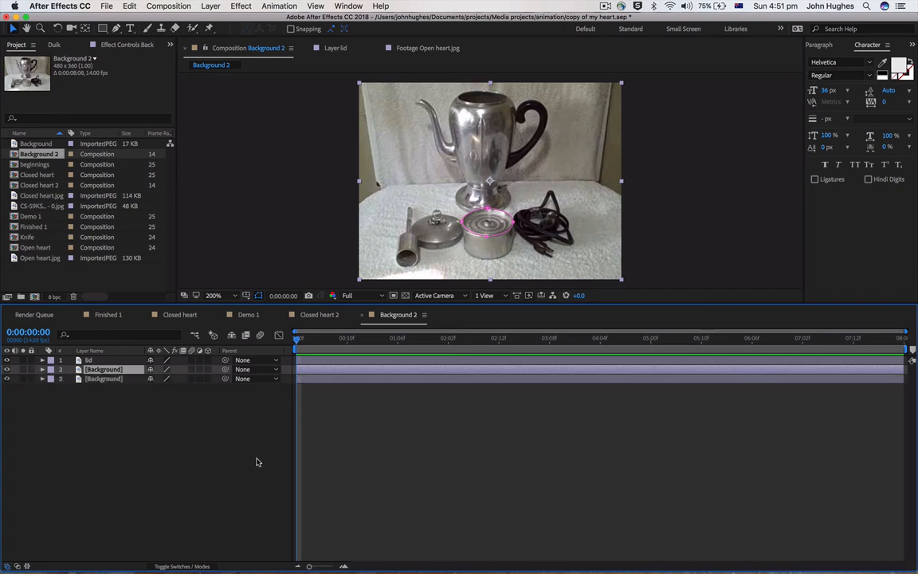
click(229, 461)
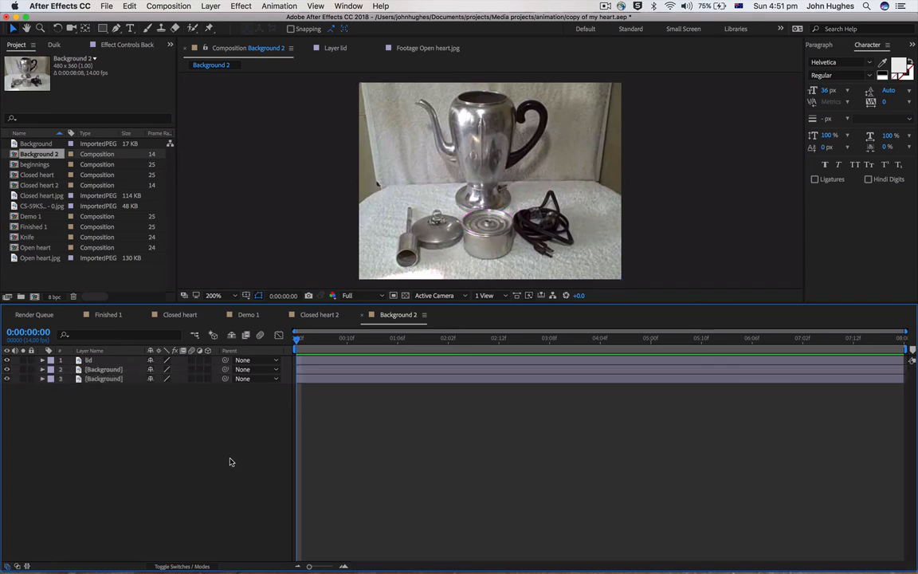
Hide the lid layer and draw a closed four-point Pen mask on the middle Background layer, enclosing everything above the middle of the tin's opening
click(317, 369)
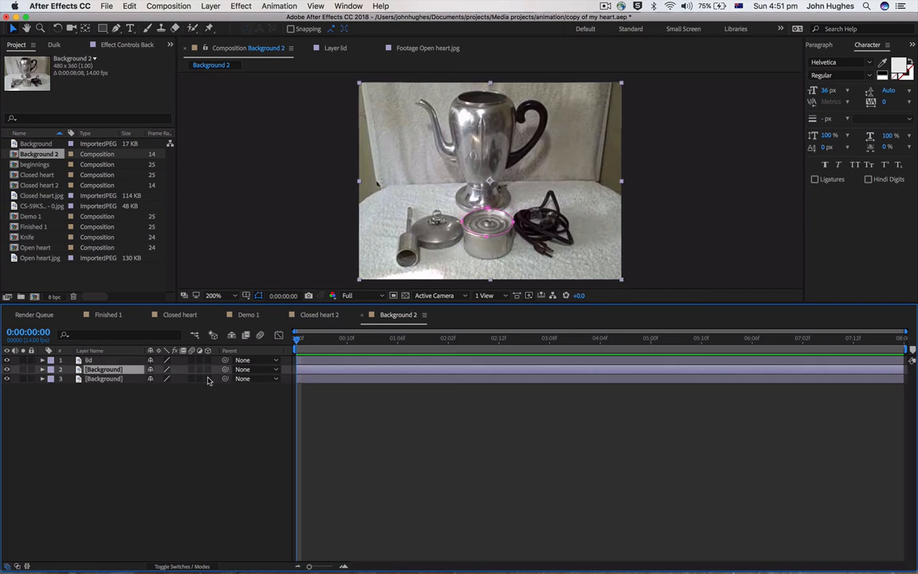
click(334, 385)
click(332, 371)
click(6, 360)
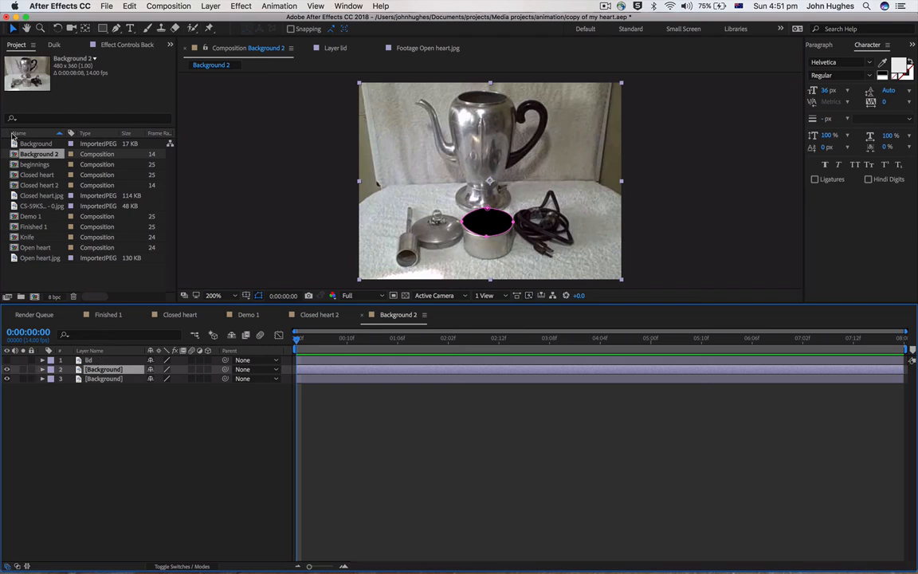
click(116, 28)
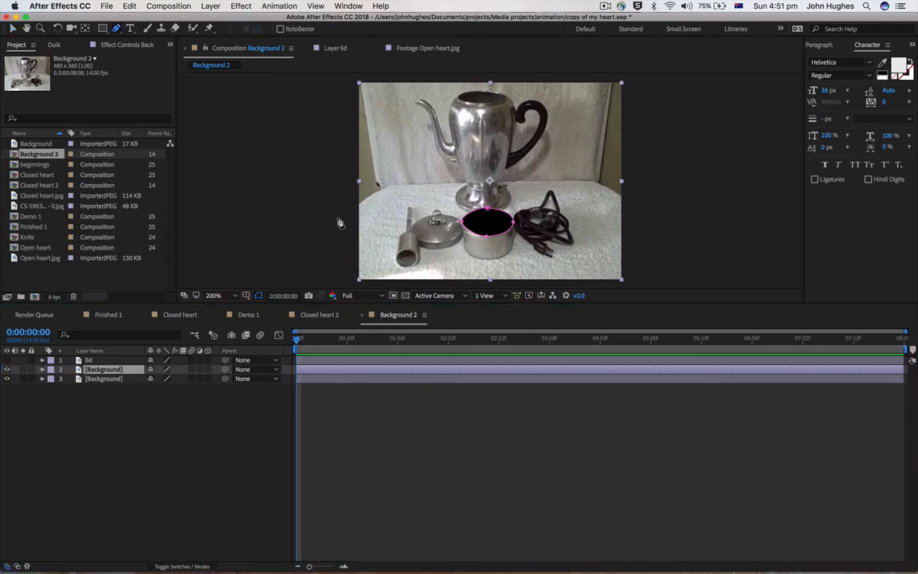
click(334, 231)
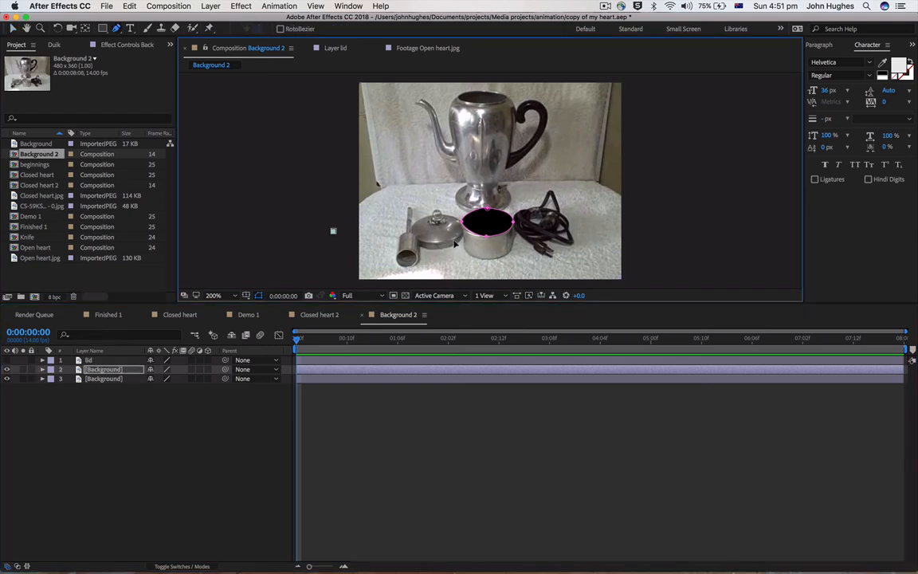
click(648, 219)
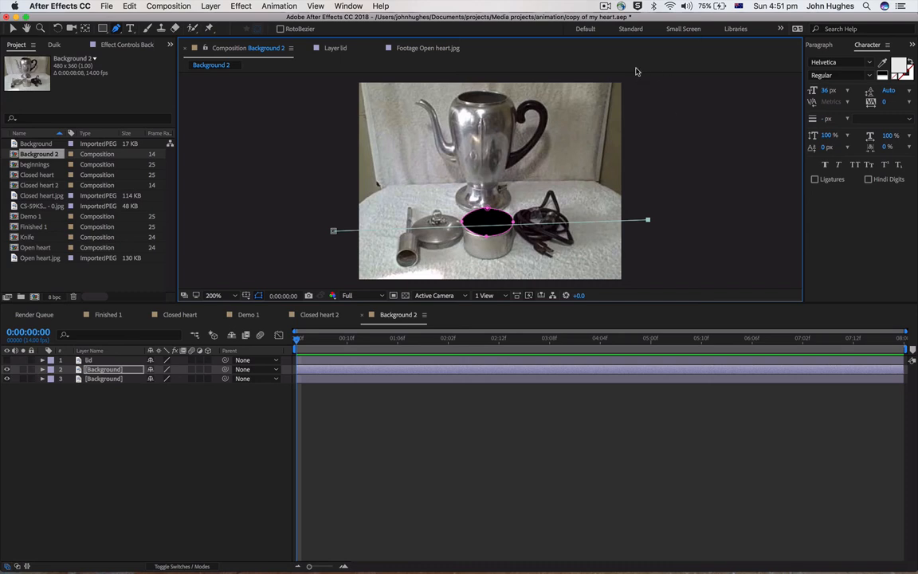
click(336, 76)
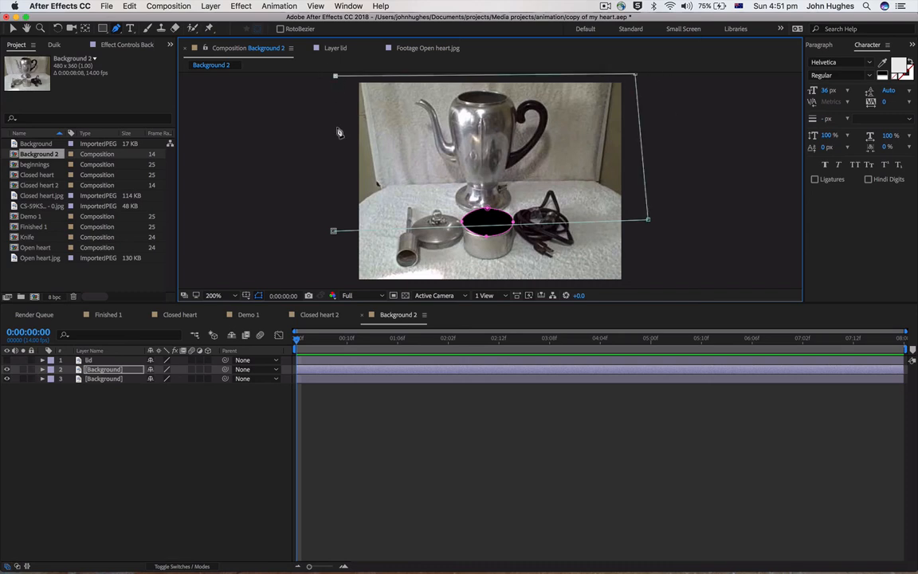
click(333, 232)
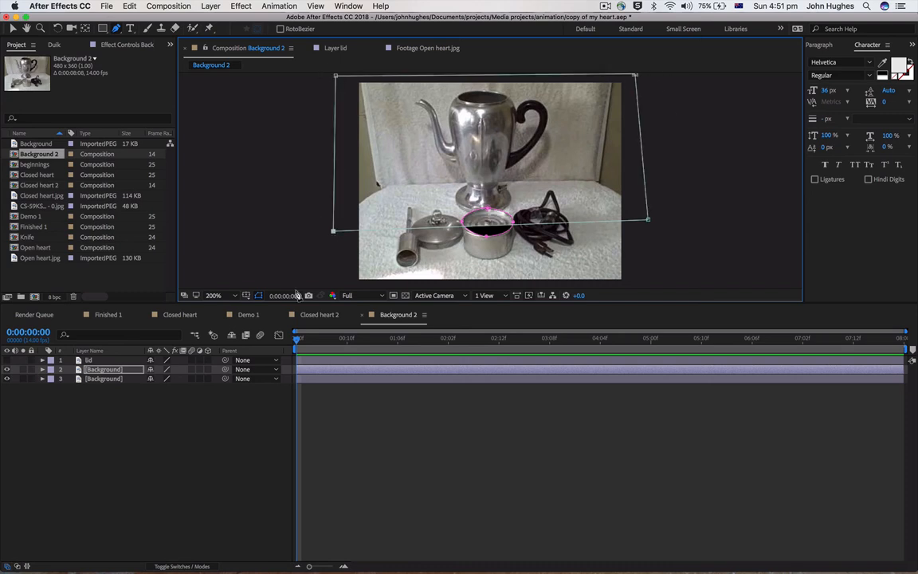
Set Mask 2 of the middle Background layer to Subtract mode
click(43, 369)
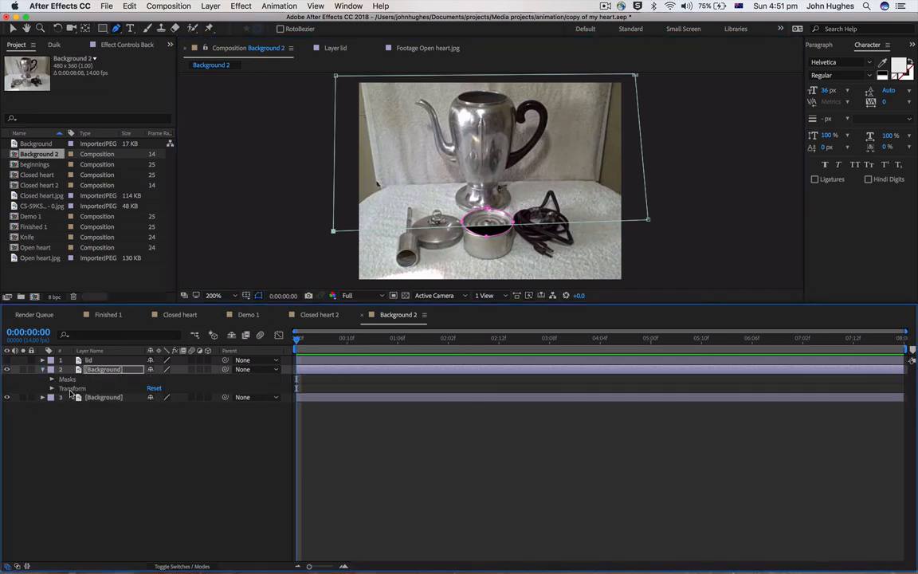
click(51, 379)
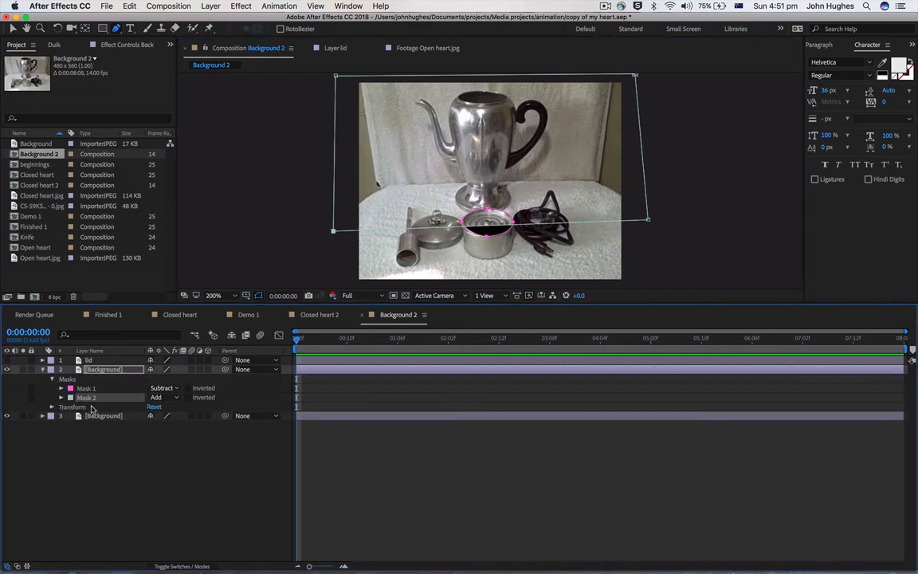
click(169, 401)
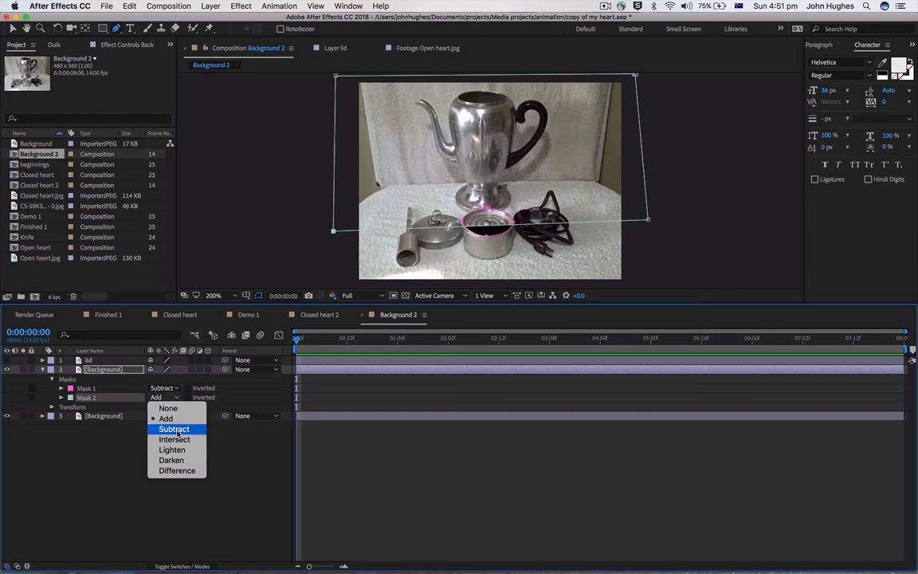
click(180, 431)
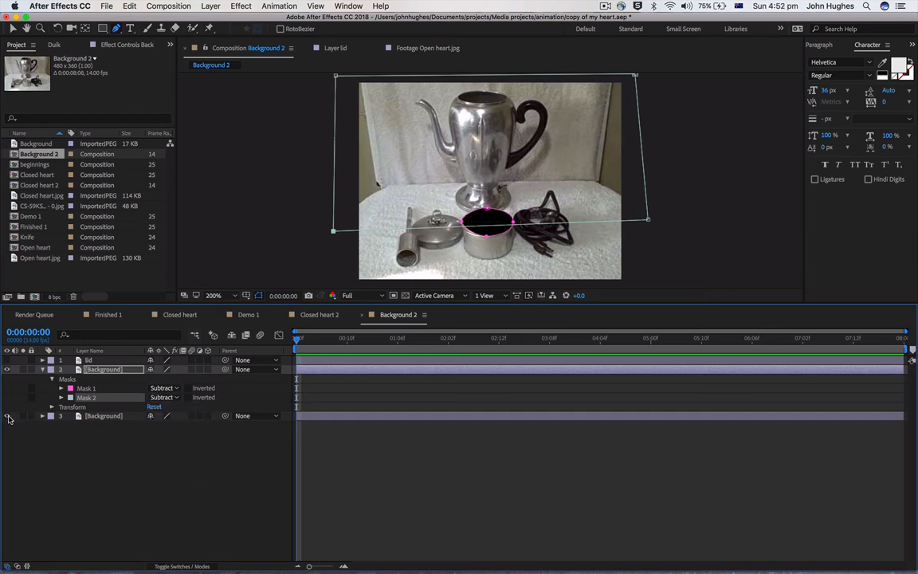
Hide the bottom Background layer and raise the lower-left vertex of Mask 2 to level the mask's lower edge
click(8, 416)
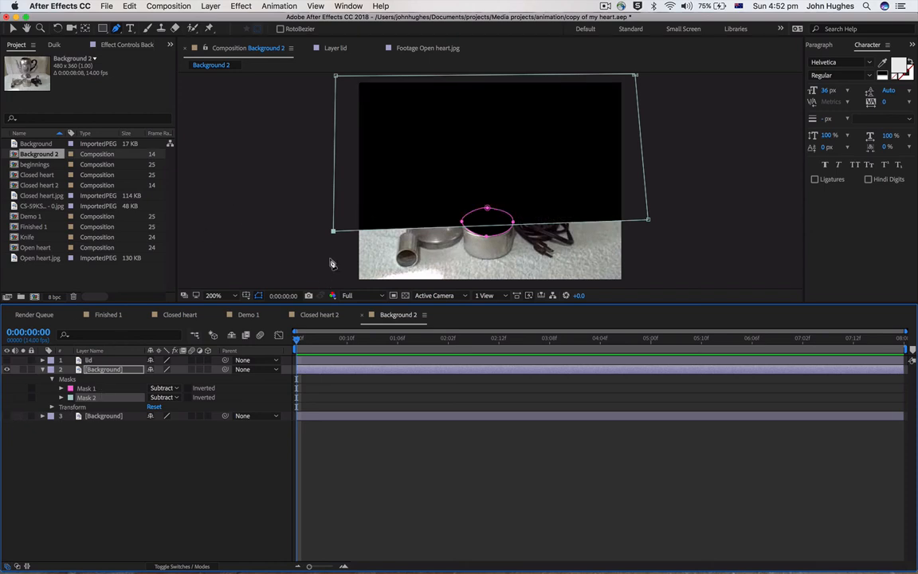
click(12, 29)
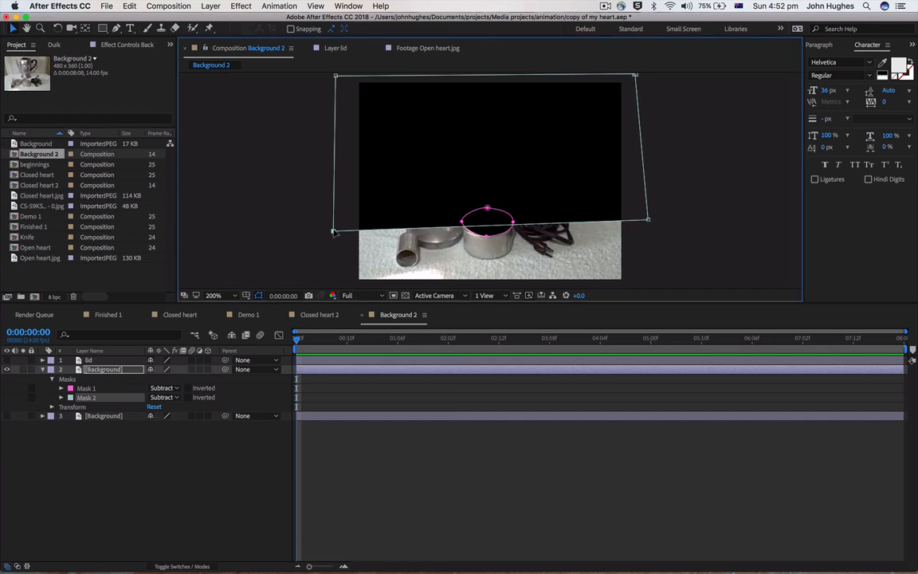
drag(333, 232, 339, 220)
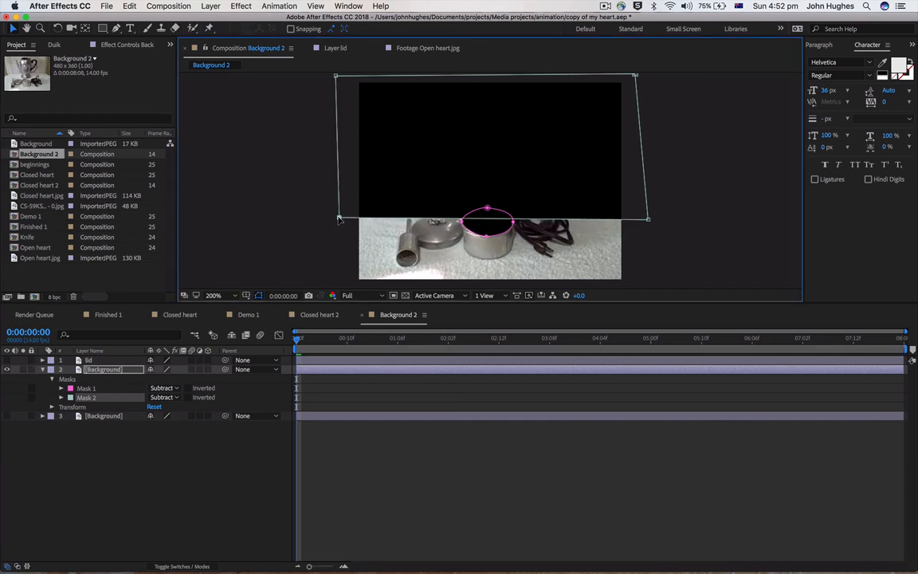
Rename the middle Background layer as forground and make the lid and bottom Background layers visible again
right_click(106, 369)
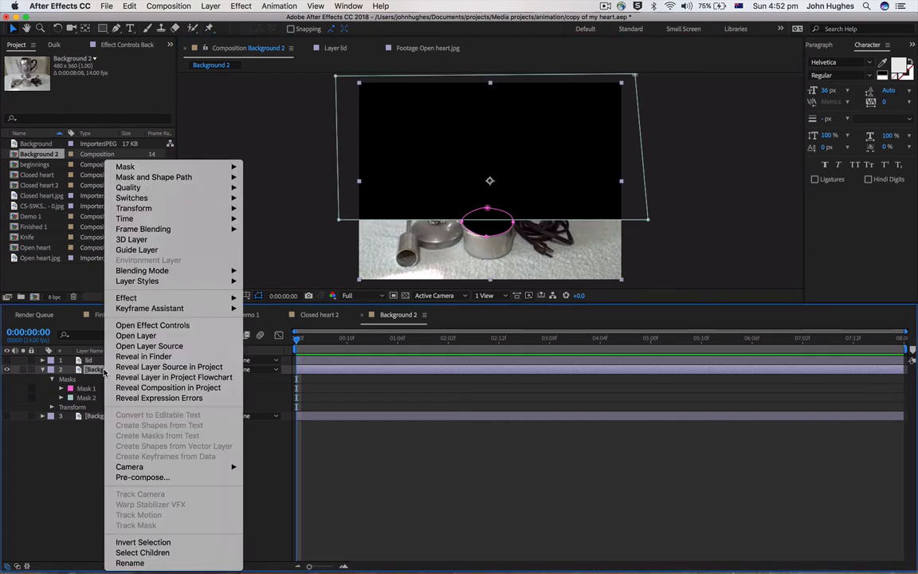
click(125, 562)
text(forground)
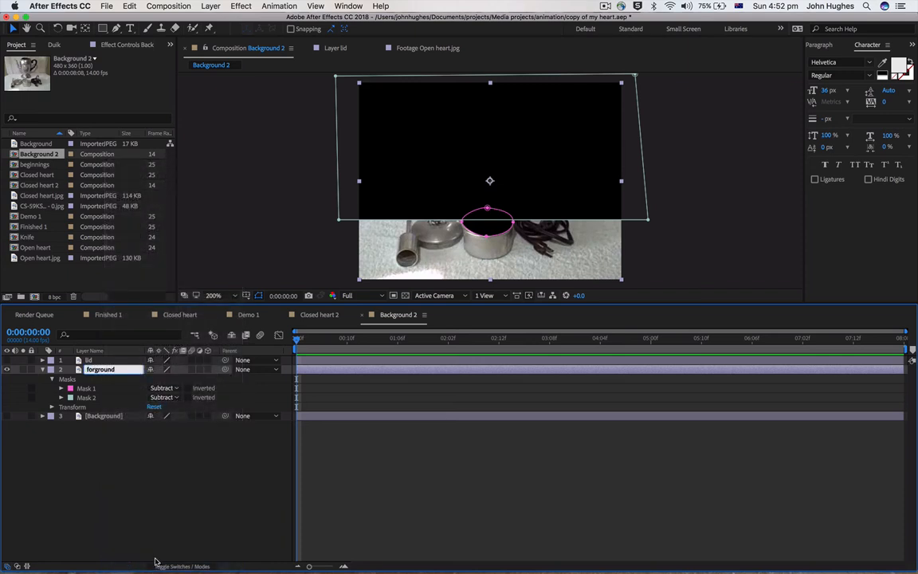
click(166, 515)
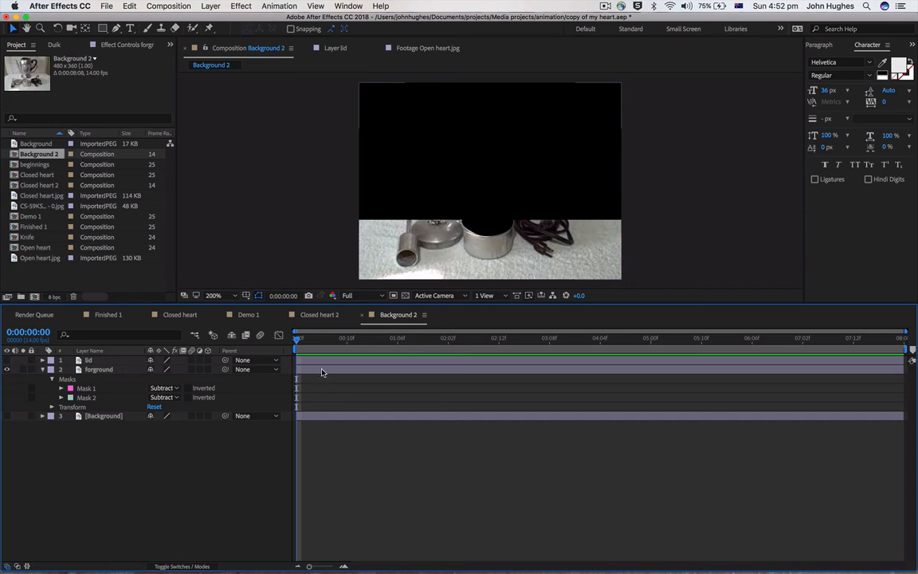
click(8, 415)
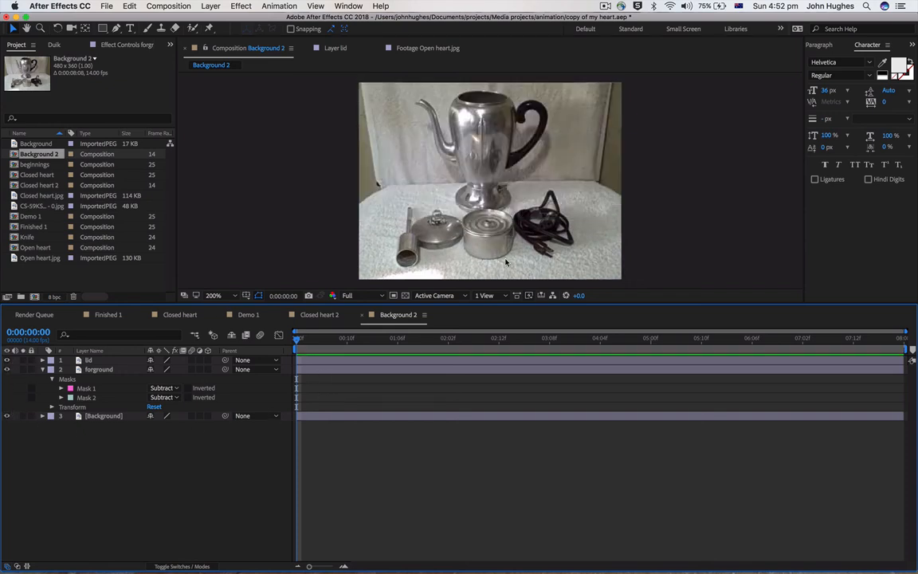
Add the Closed heart composition to the Background 2 composition as its top layer
click(16, 175)
mouse_move(13, 176)
mouse_down()
mouse_move(389, 236)
mouse_move(467, 281)
mouse_move(6, 176)
mouse_up()
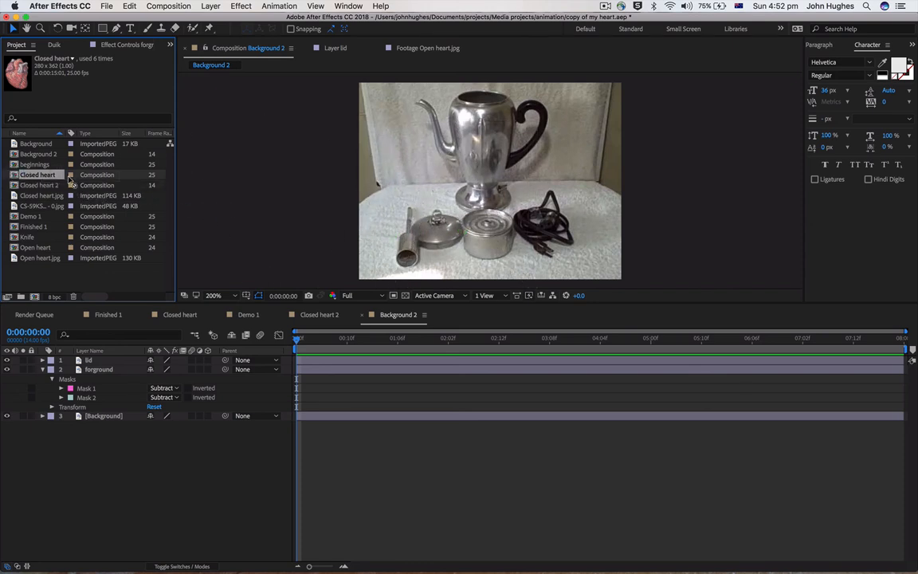
drag(70, 180, 475, 211)
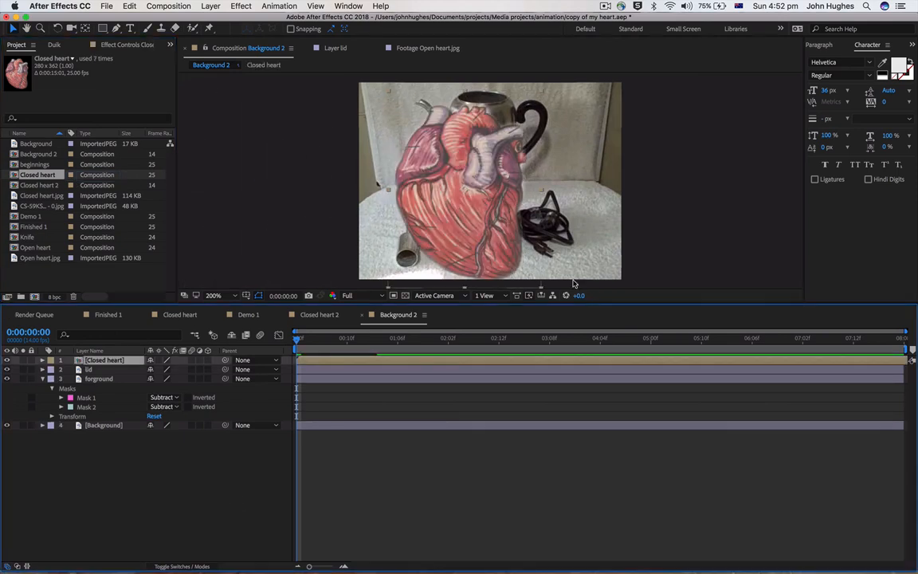
Scale the Closed heart layer down to about 33.9% wide by 28% high
click(414, 204)
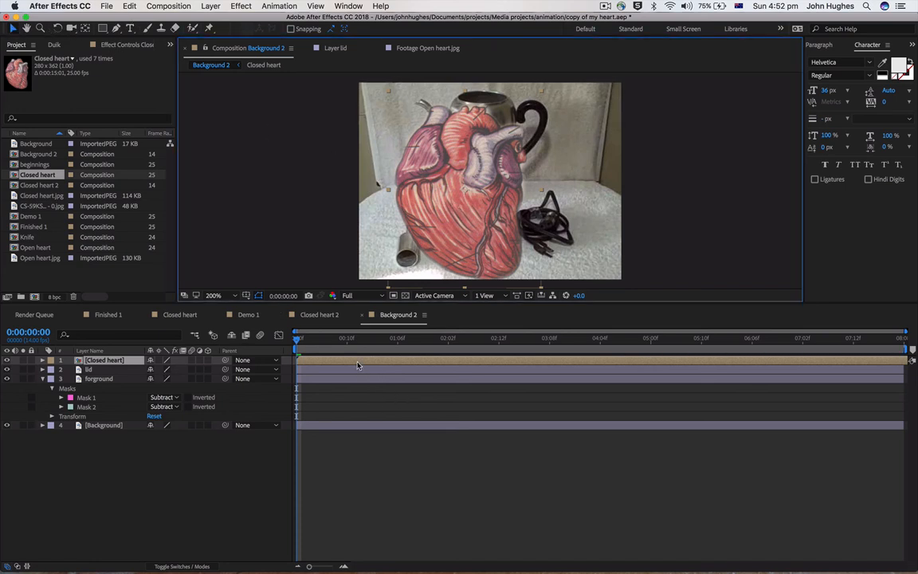
click(42, 360)
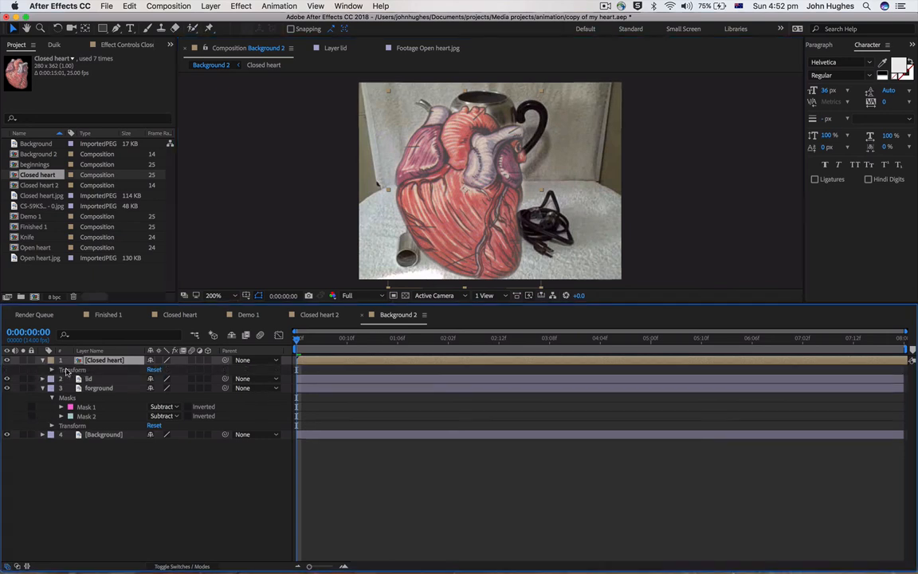
click(51, 369)
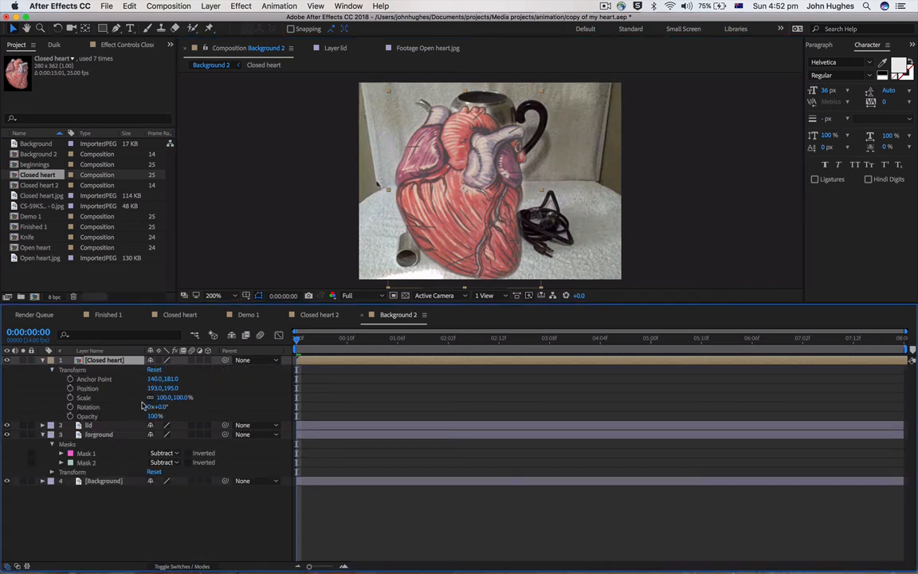
drag(162, 400, 150, 400)
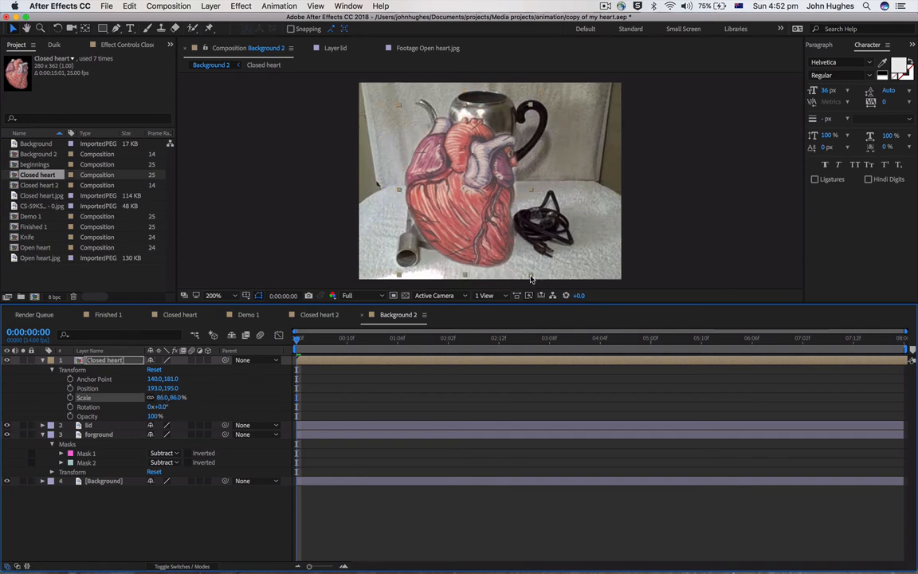
click(531, 279)
click(425, 205)
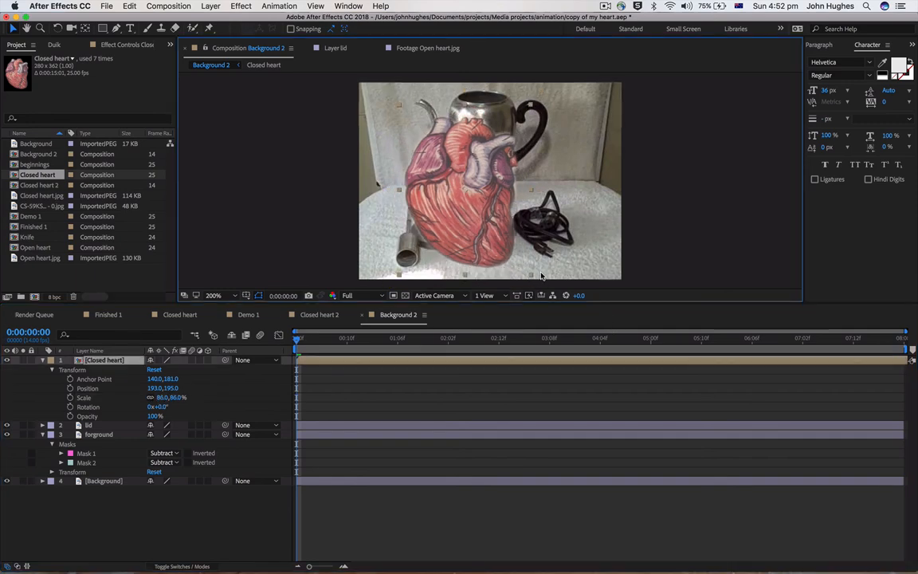
drag(529, 276, 491, 213)
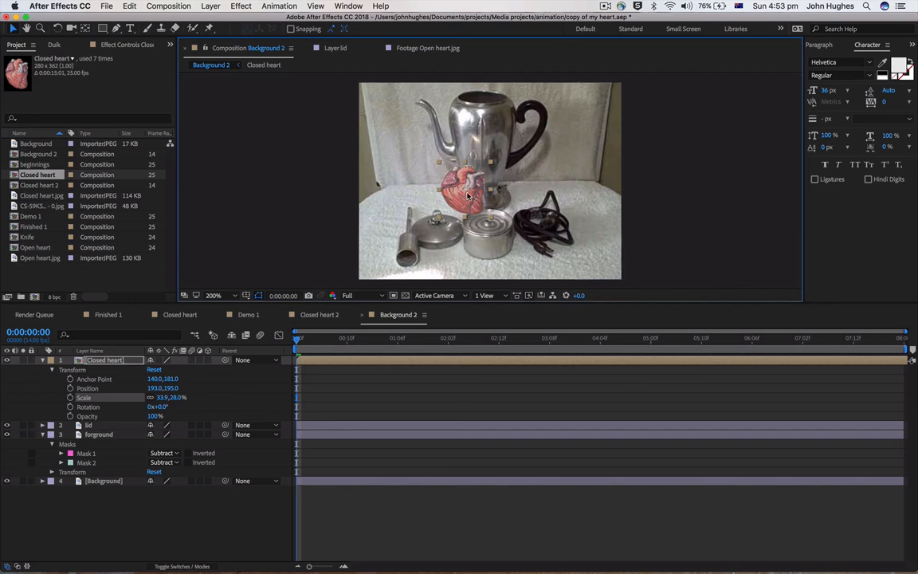
click(63, 381)
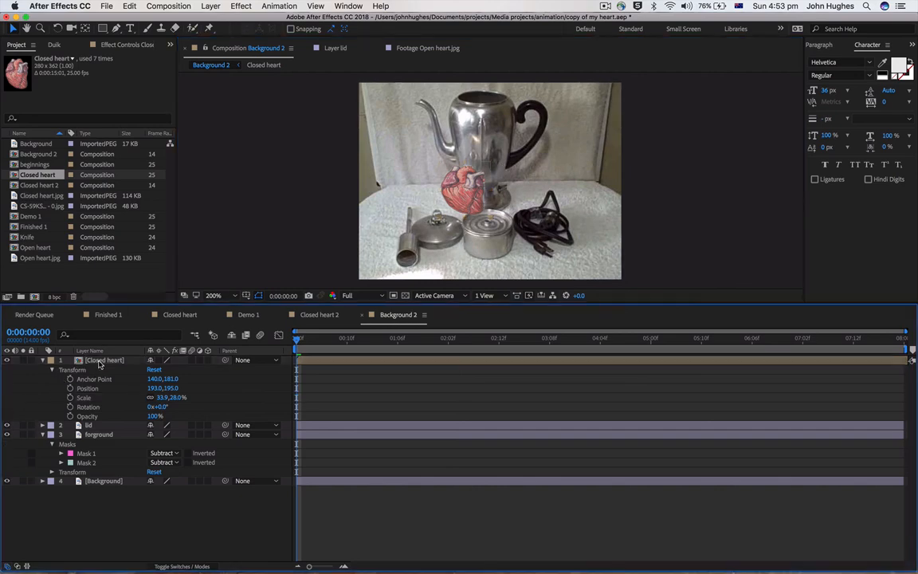
click(44, 360)
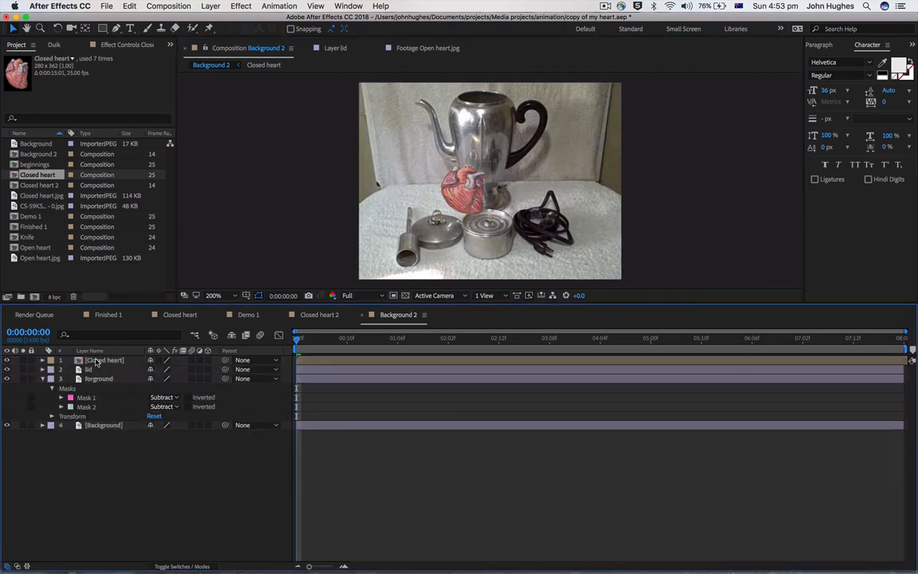
Move the Closed heart layer between the forground layer and the bottom Background layer
click(97, 363)
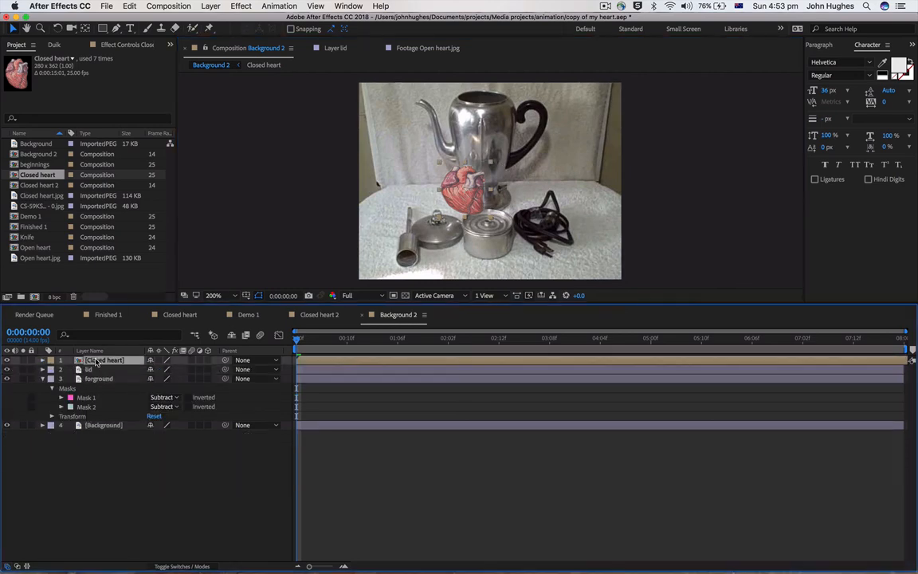
click(44, 379)
drag(93, 364, 91, 388)
Position the heart inside the tin's opening, hiding the lid layer for the final adjustment and making it visible again
drag(470, 194, 495, 239)
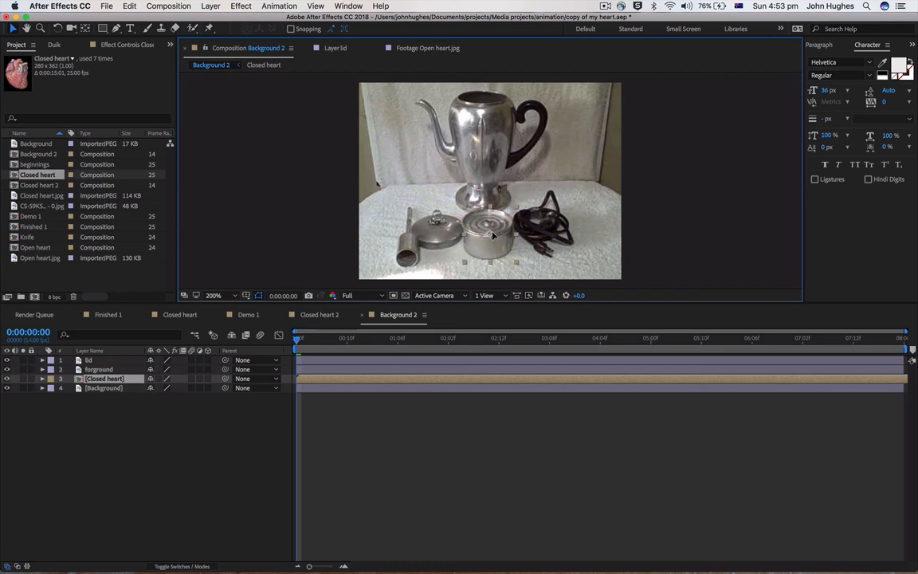
click(8, 361)
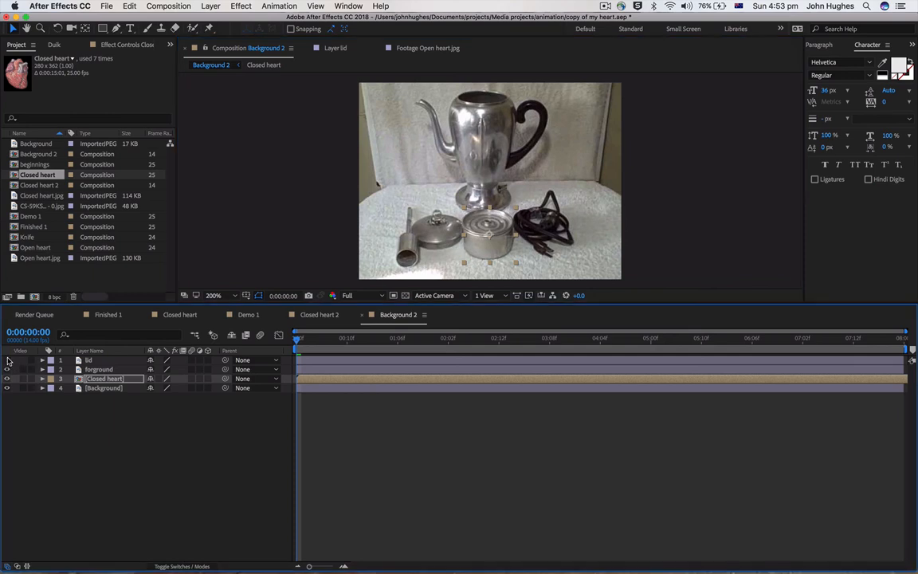
mouse_move(495, 224)
mouse_down()
mouse_move(495, 212)
mouse_move(495, 228)
mouse_up()
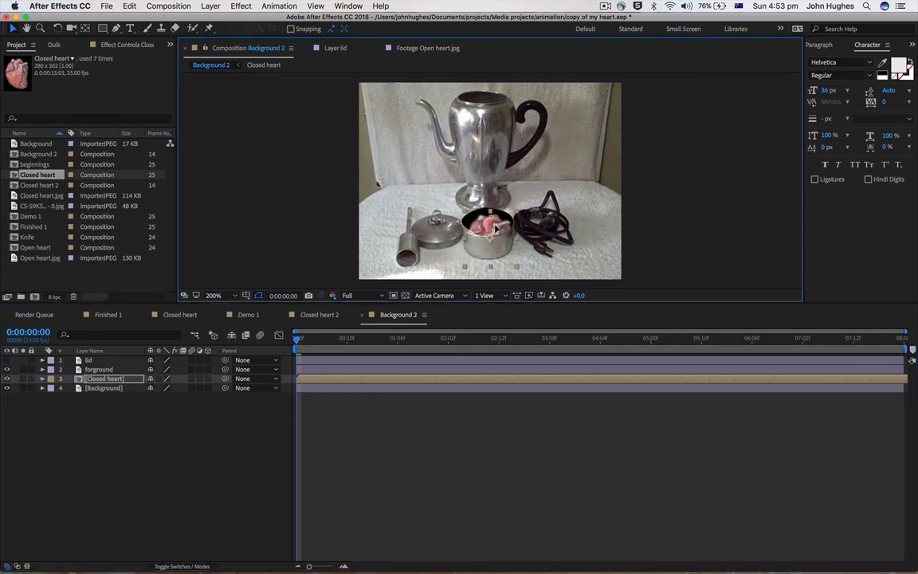
click(6, 360)
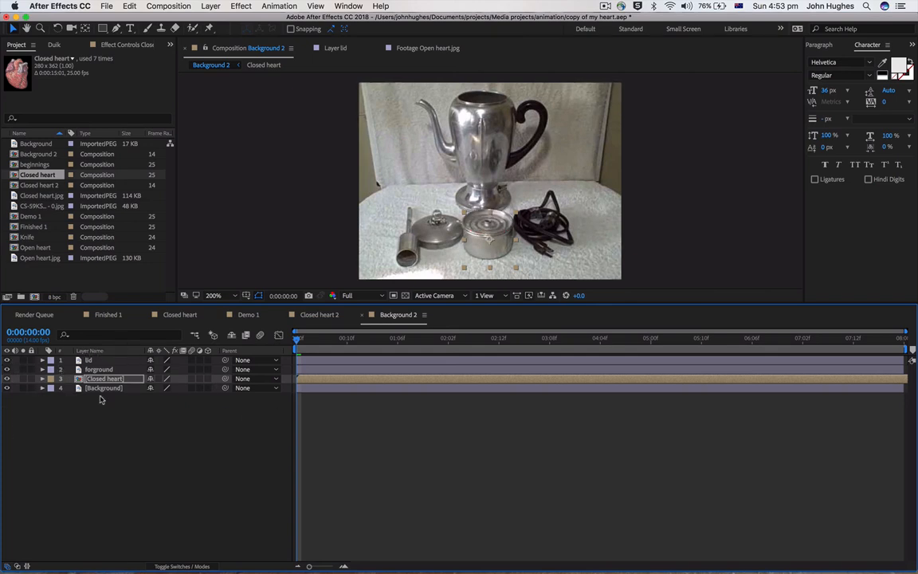
Start Position and Rotation keyframes on the lid layer at 0:00:00:00 and move its anchor point to the lid's centre, about 235, 255
click(43, 361)
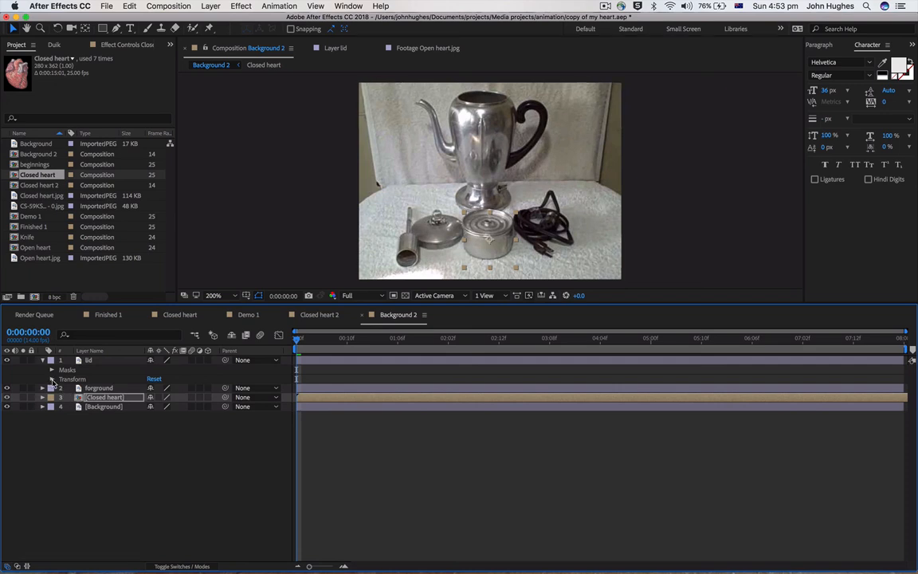
click(52, 380)
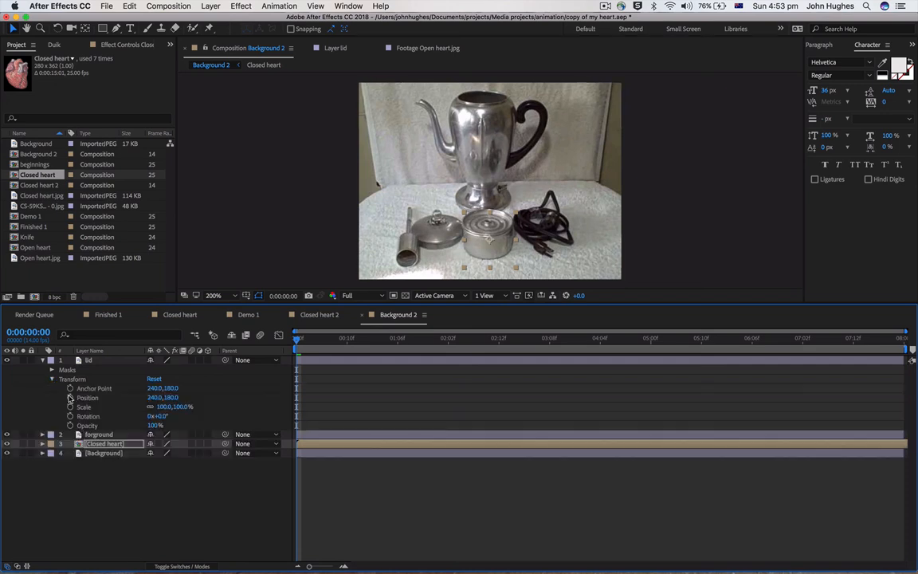
click(70, 398)
click(70, 417)
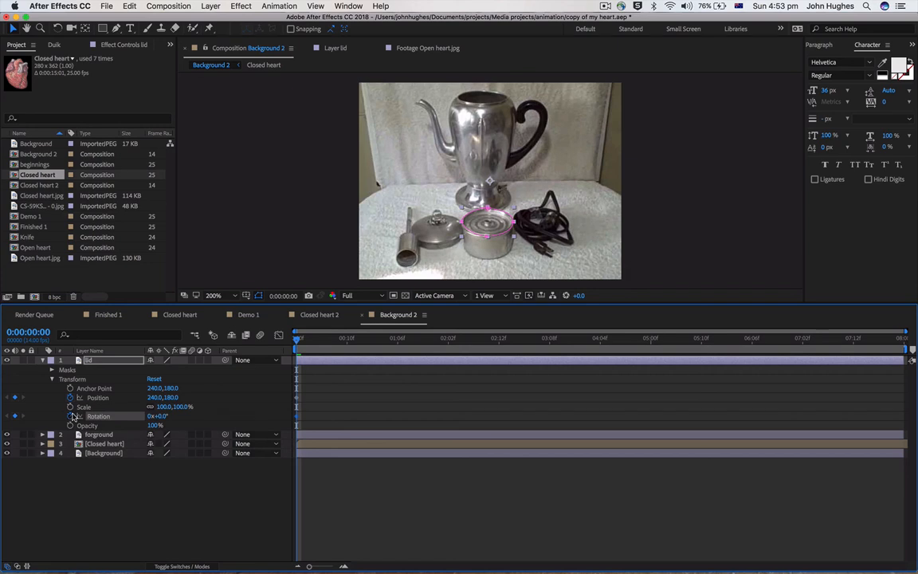
click(85, 28)
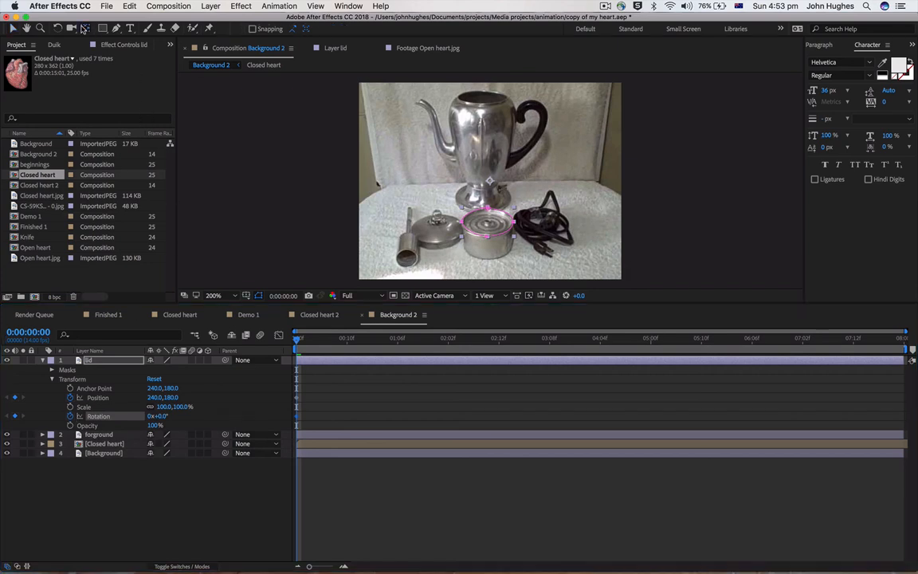
drag(496, 193, 494, 229)
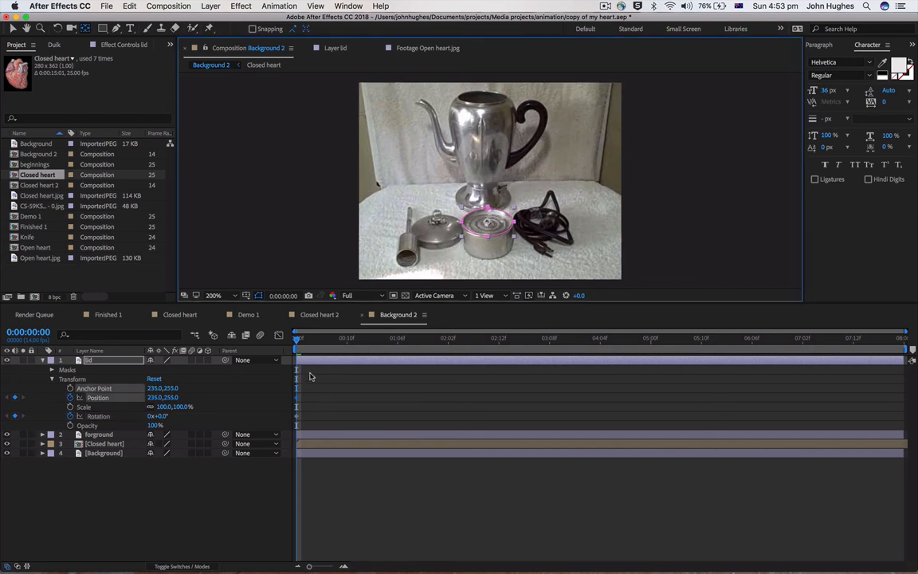
Add holding Position and Rotation keyframes to the lid layer at 0:00:00:09
drag(298, 341, 342, 342)
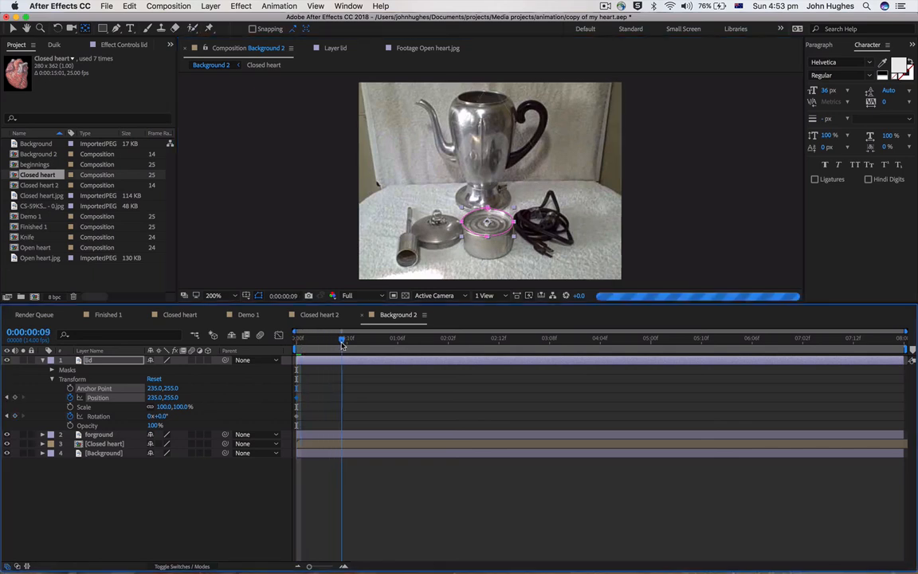
click(14, 396)
click(14, 416)
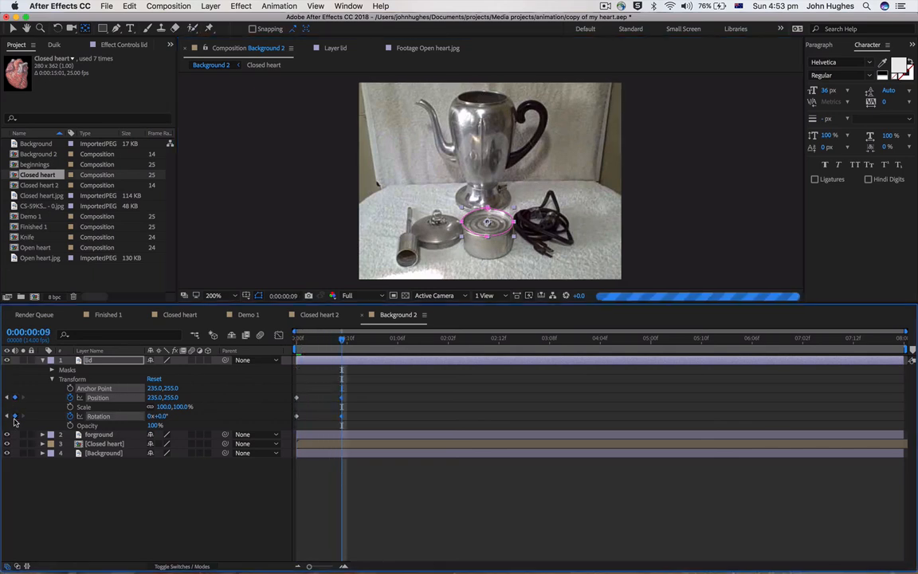
At 0:00:01:00, lift the lid up and right of the tin to about 327, 176 and rotate it about 70°
drag(346, 341, 367, 341)
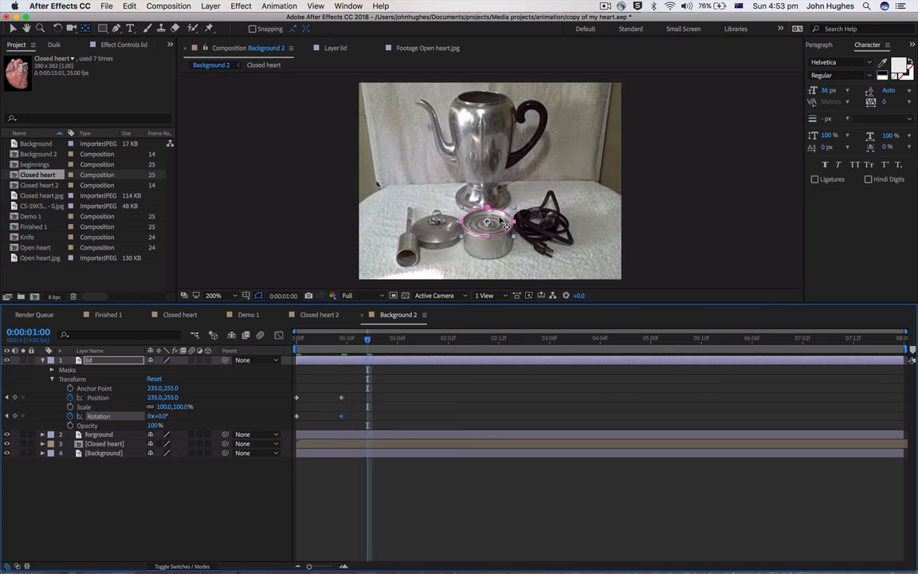
click(14, 28)
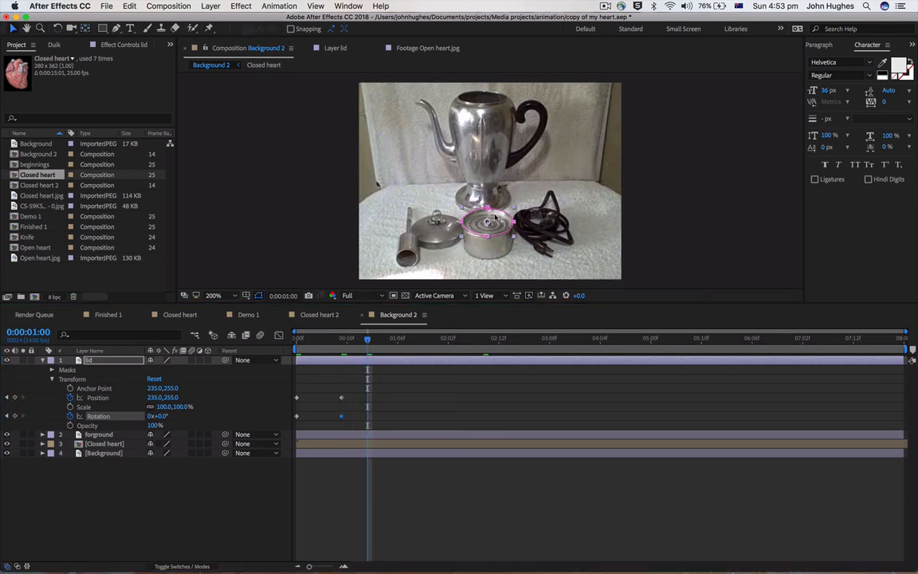
drag(495, 222, 486, 182)
click(57, 28)
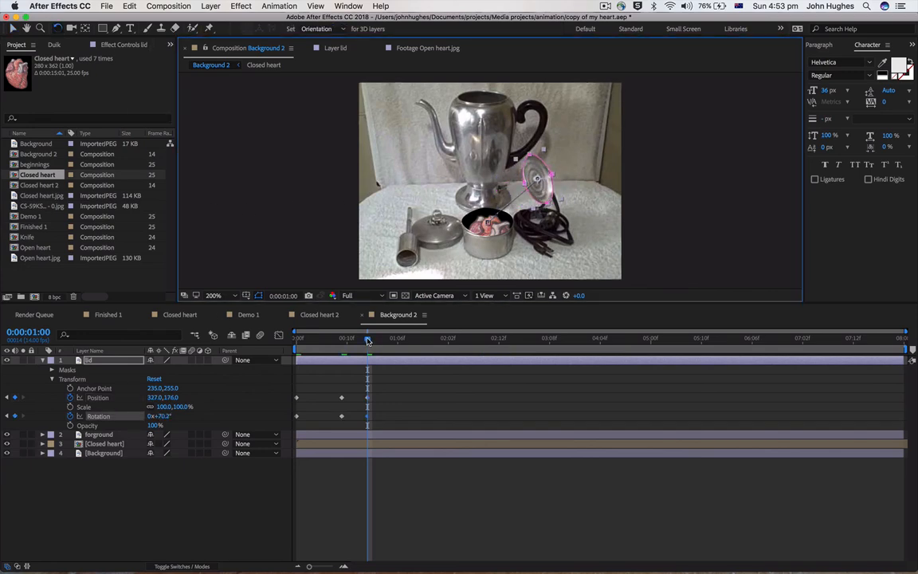
At 0:00:01:08, lay the lid flat on the table to the right of the tin, in front of the cord
drag(368, 338, 408, 338)
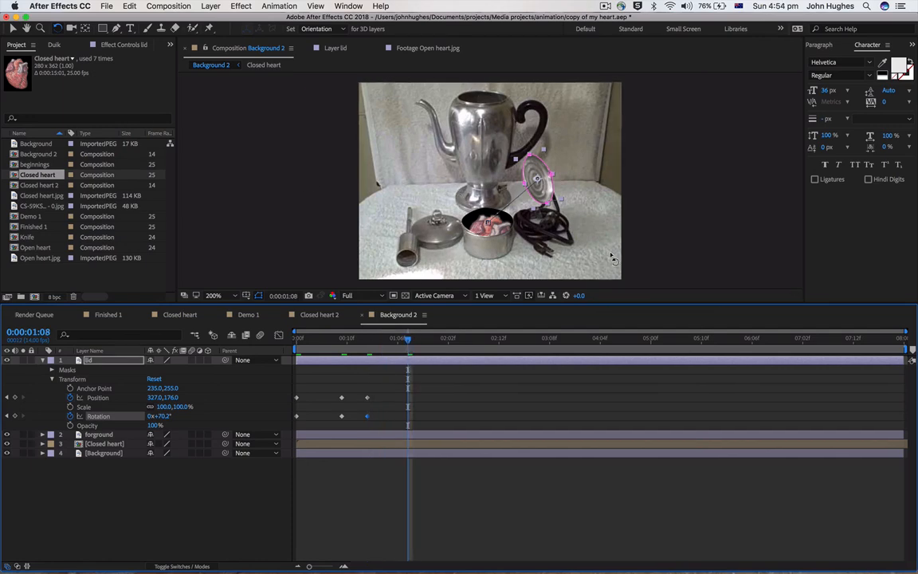
drag(548, 194, 568, 257)
click(11, 29)
Preview the lid's opening animation in Background 2 and scrub the Finished 1 composition back to 0:00:01:21
drag(410, 343, 318, 342)
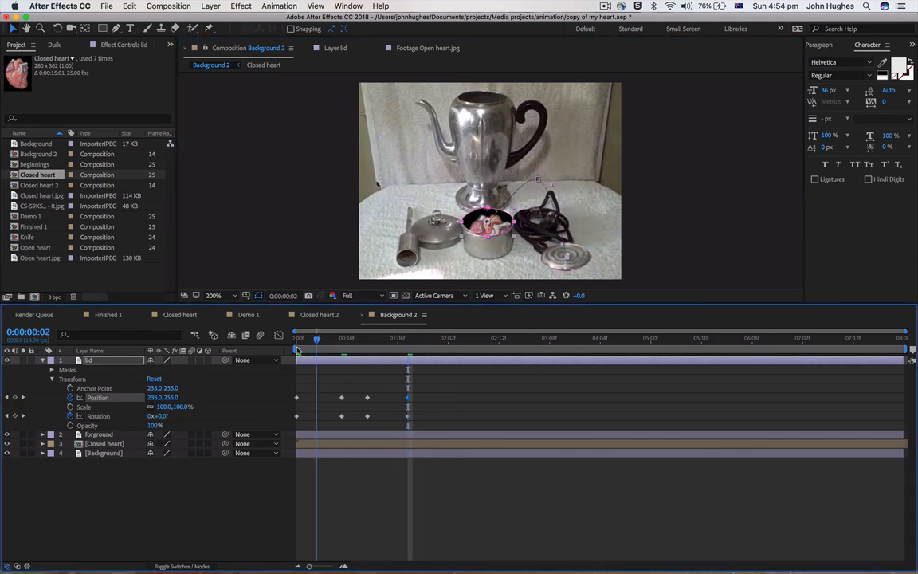
click(332, 341)
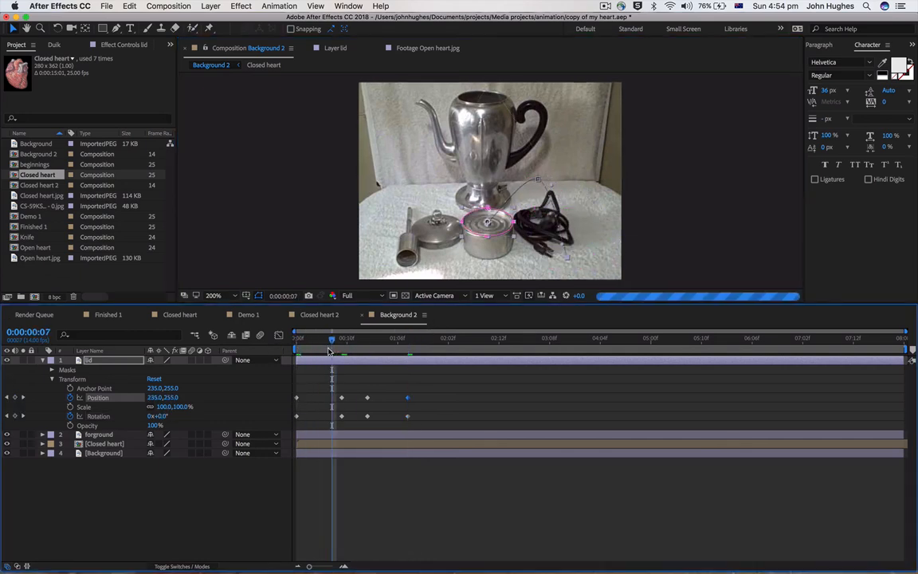
drag(341, 342, 363, 344)
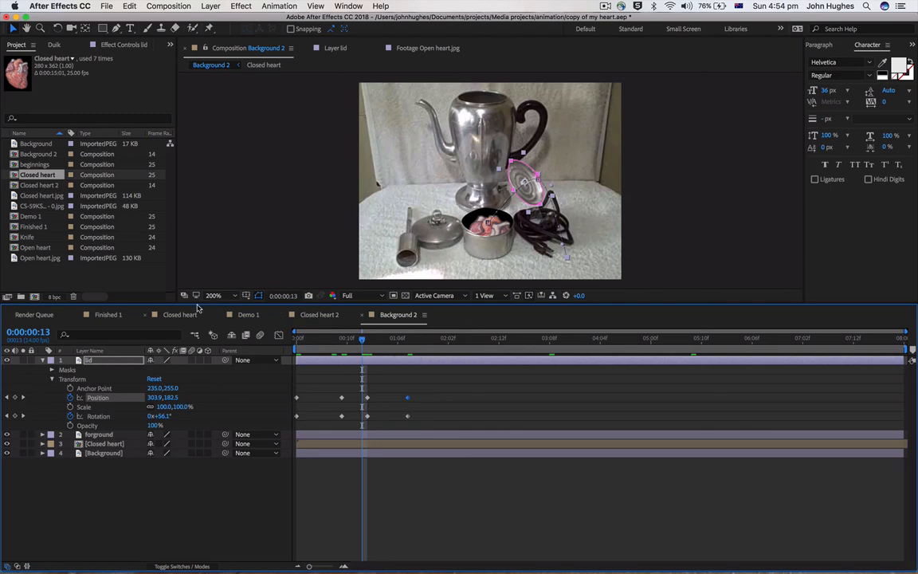
click(109, 315)
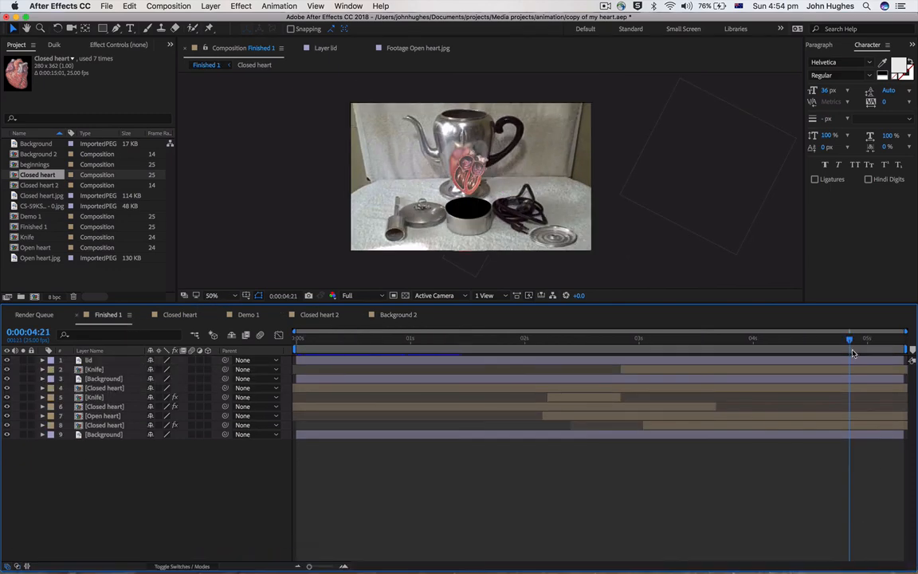
drag(850, 341, 507, 384)
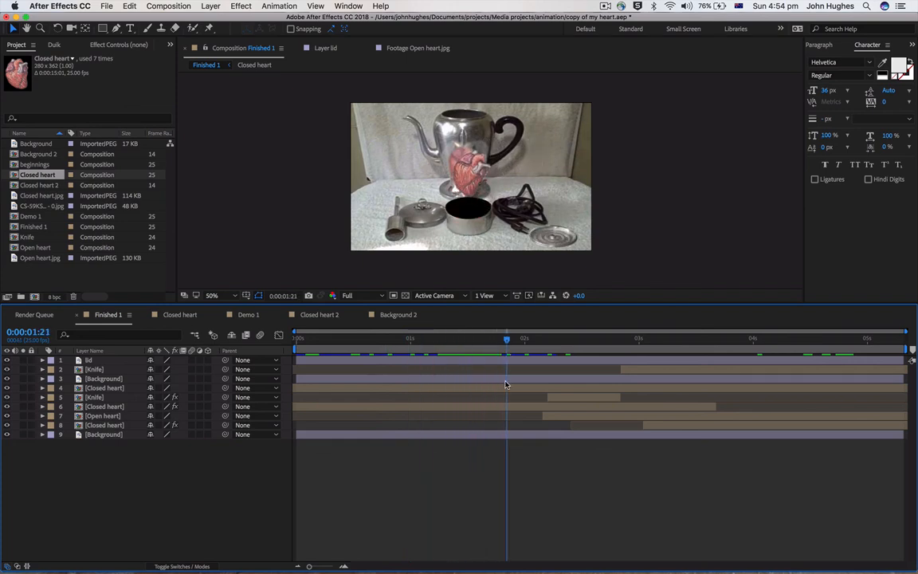
click(605, 6)
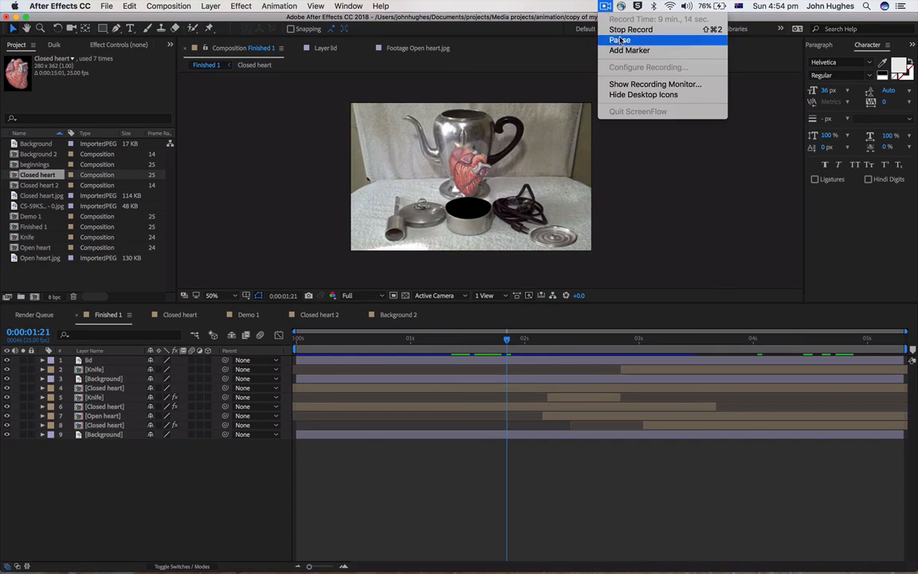